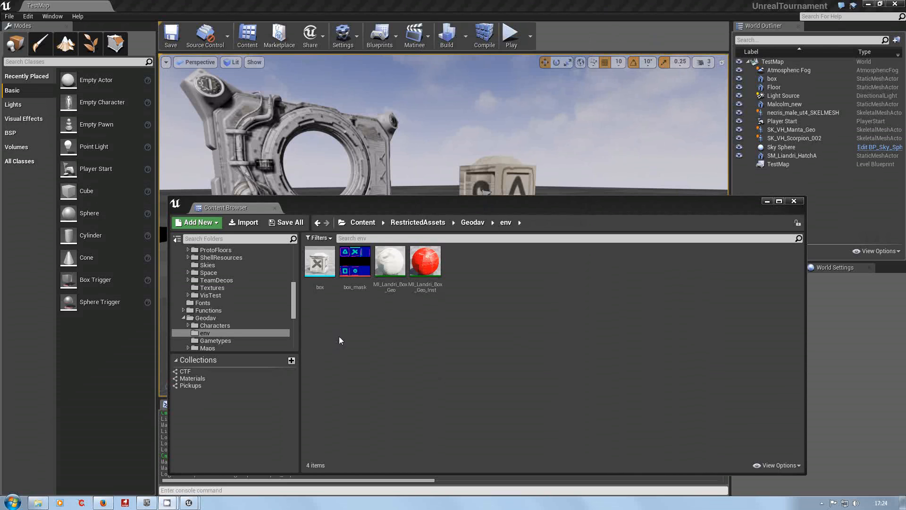
Import the texture T_GeoBox_M.tga from the BlenderHelp folder into the Geodav env folder and save all unsaved assets.
{"action": "right_click", "coordinate": [330, 311]}
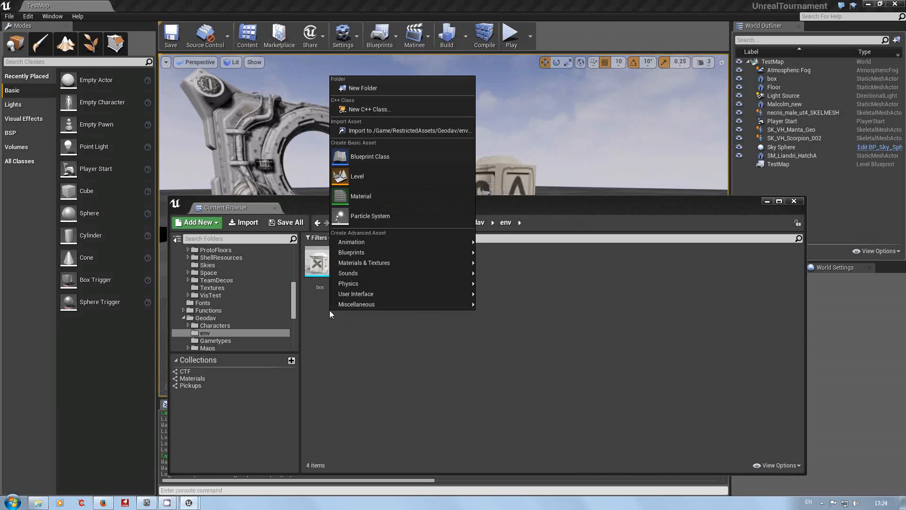
{"action": "left_click", "coordinate": [394, 129]}
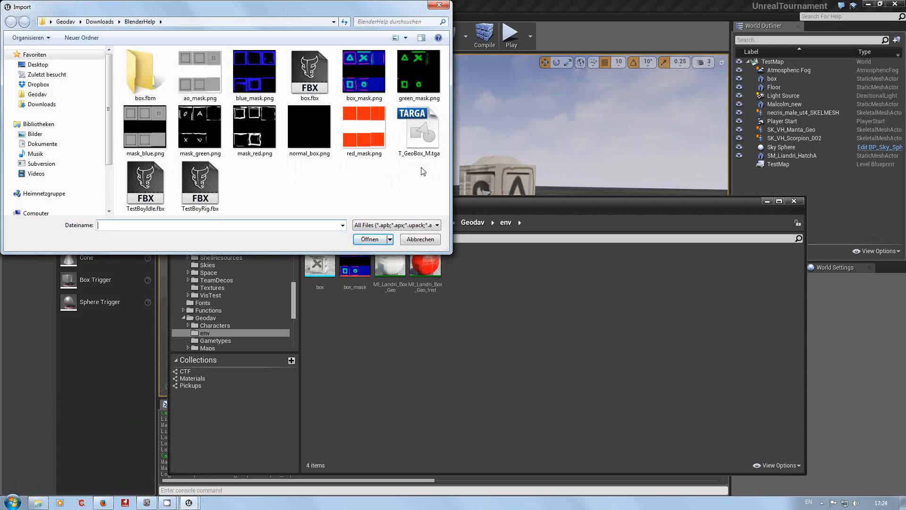
{"action": "left_click", "coordinate": [429, 136]}
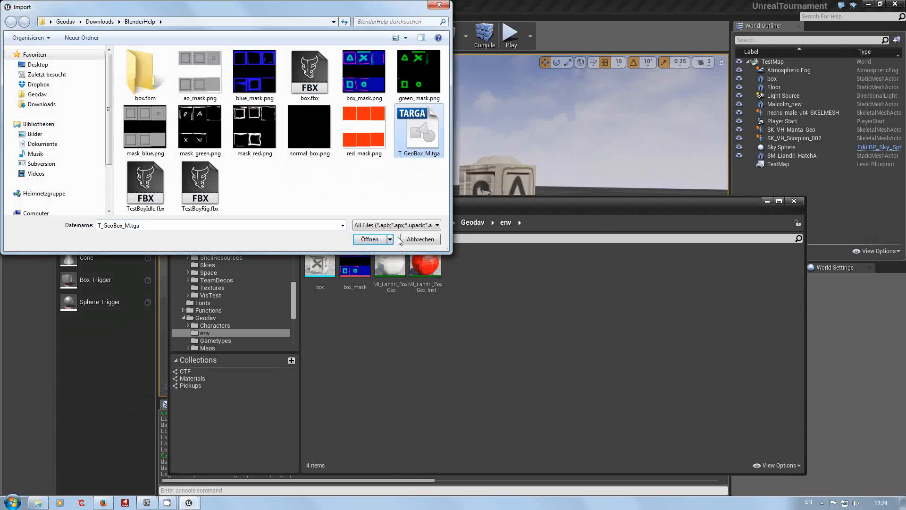
{"action": "left_click", "coordinate": [365, 239]}
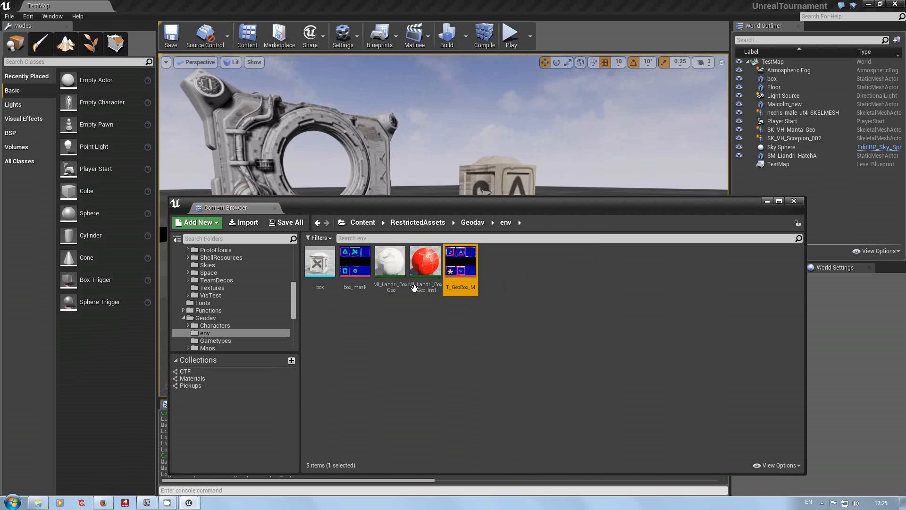
{"action": "left_click", "coordinate": [282, 223]}
{"action": "left_click", "coordinate": [503, 341]}
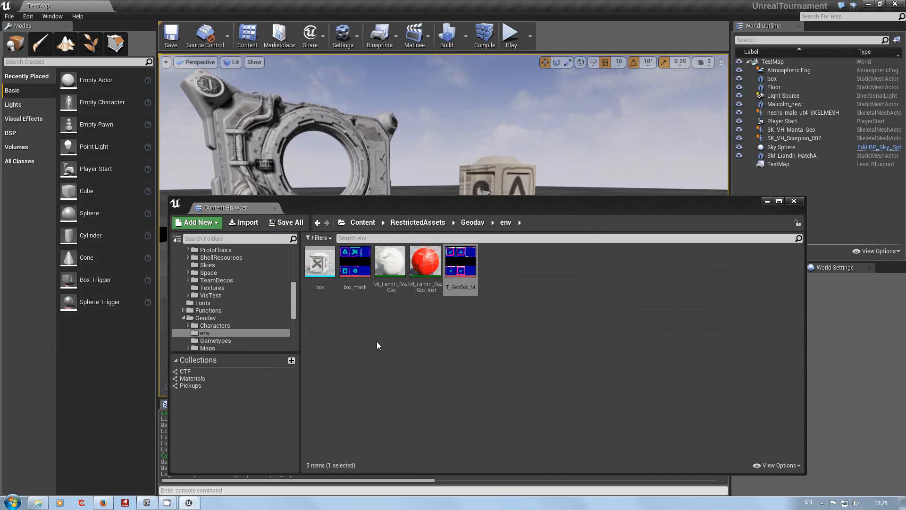
{"action": "right_click", "coordinate": [512, 268]}
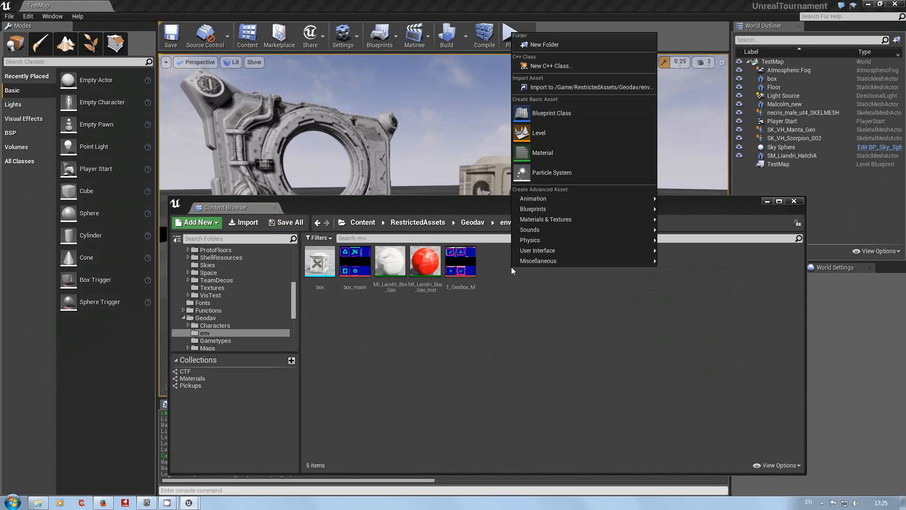
{"action": "left_click", "coordinate": [548, 152]}
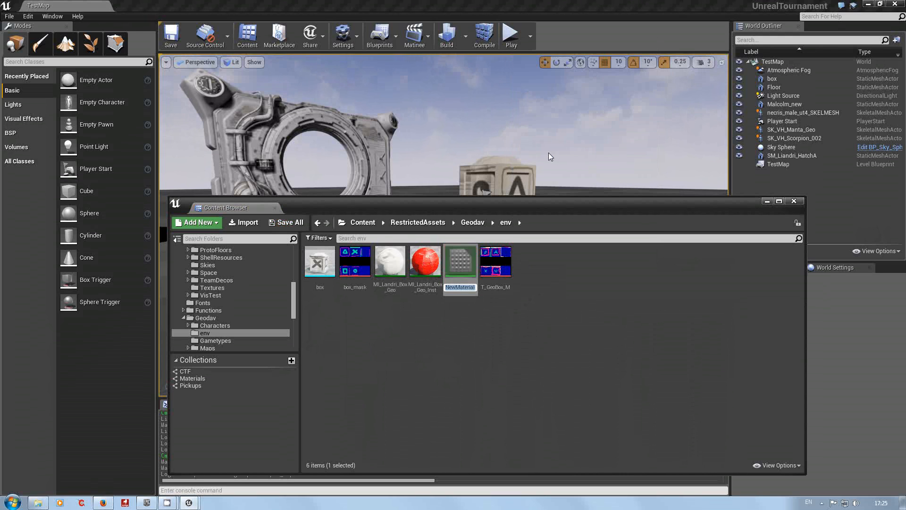
{"action": "left_click", "coordinate": [451, 268]}
{"action": "right_click", "coordinate": [450, 269]}
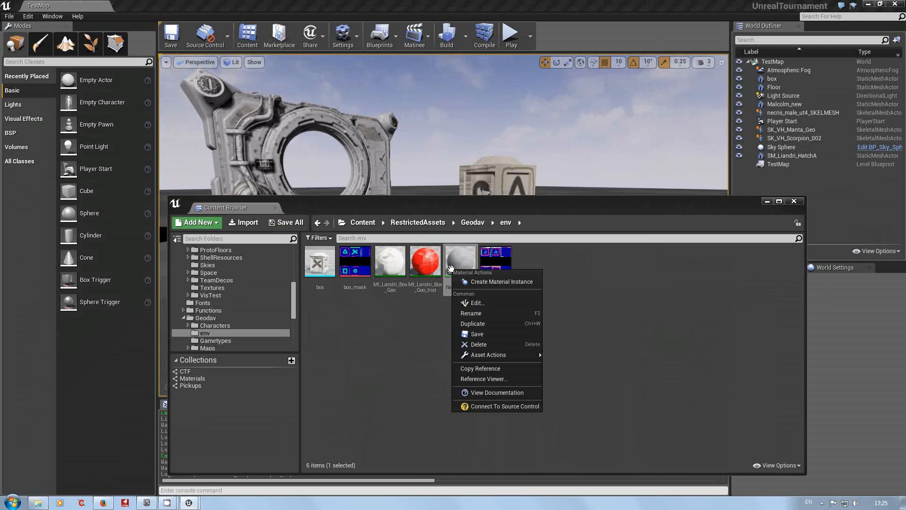
{"action": "left_click", "coordinate": [484, 344]}
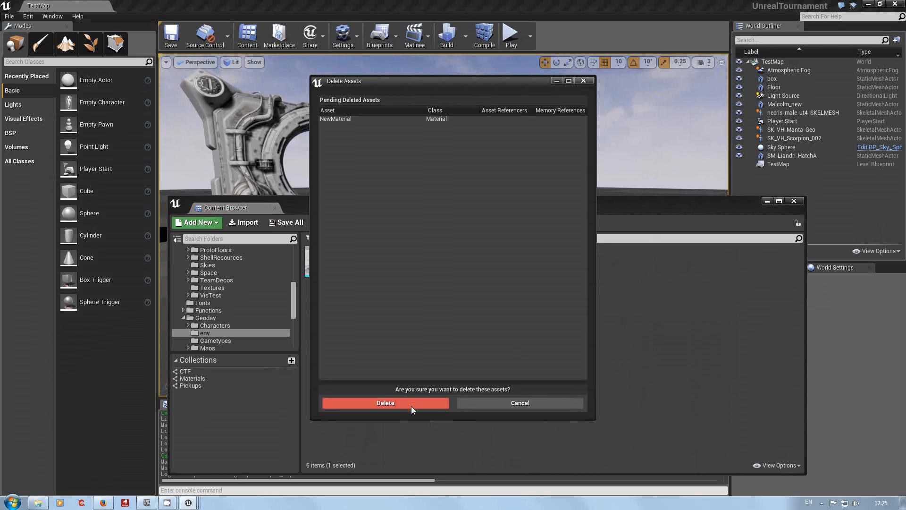
{"action": "left_click", "coordinate": [411, 404]}
Create a new material instance in the Geodav env folder.
{"action": "right_click", "coordinate": [513, 286]}
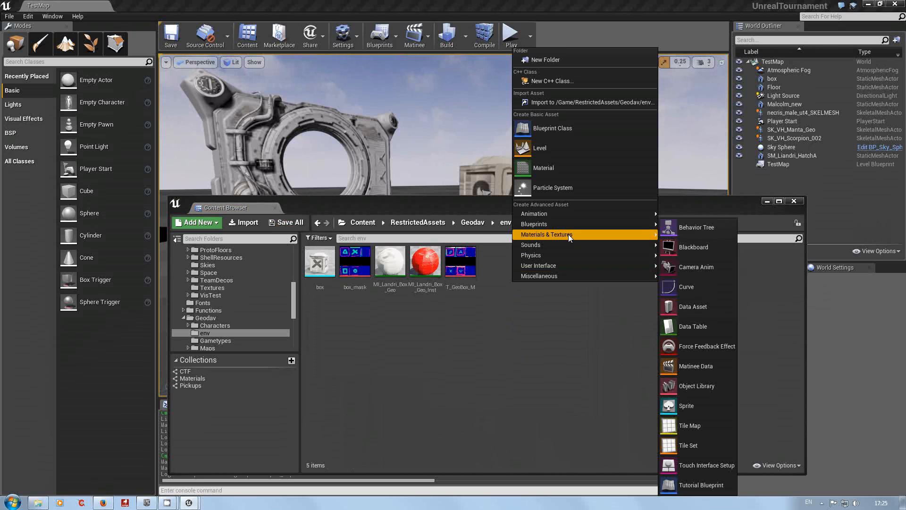
{"action": "mouse_move", "coordinate": [569, 234]}
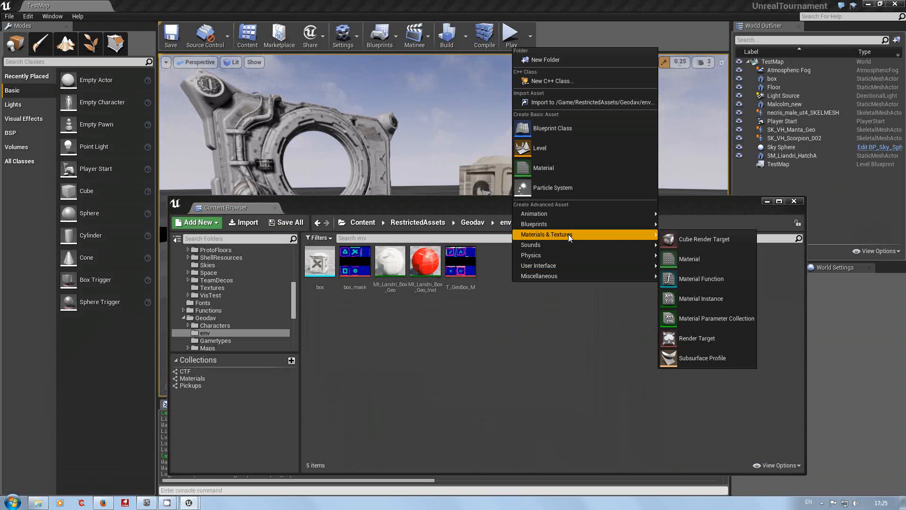
{"action": "left_click", "coordinate": [704, 297]}
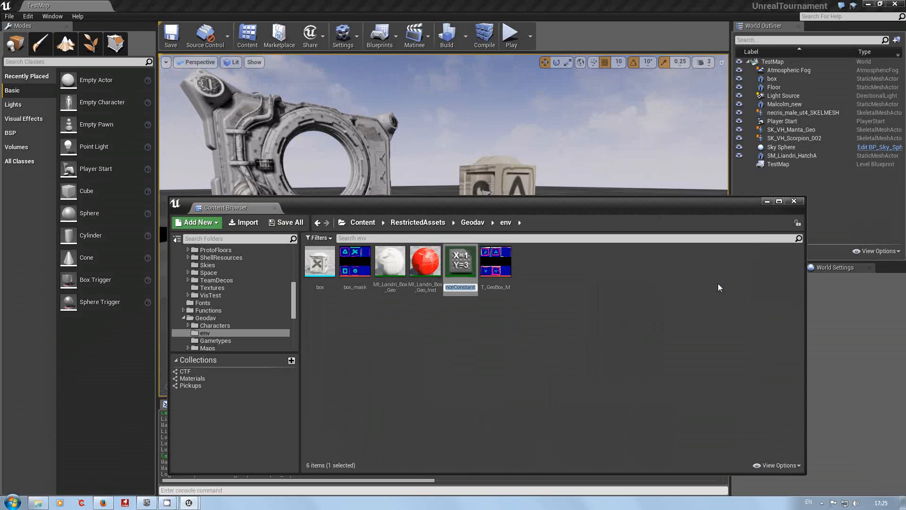
{"action": "double_click", "coordinate": [460, 261]}
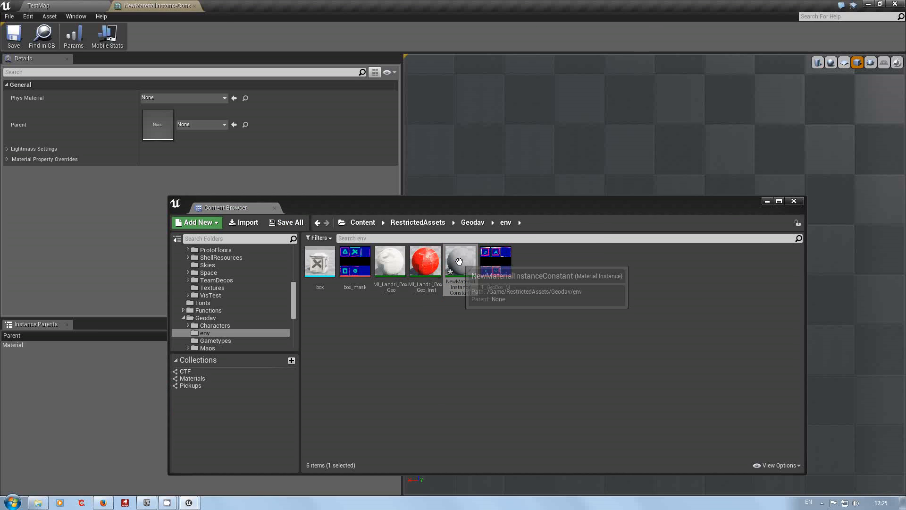
{"action": "mouse_move", "coordinate": [534, 200]}
{"action": "left_mouse_down"}
{"action": "mouse_move", "coordinate": [634, 294]}
{"action": "mouse_move", "coordinate": [547, 221]}
{"action": "mouse_move", "coordinate": [543, 196]}
{"action": "left_mouse_up"}
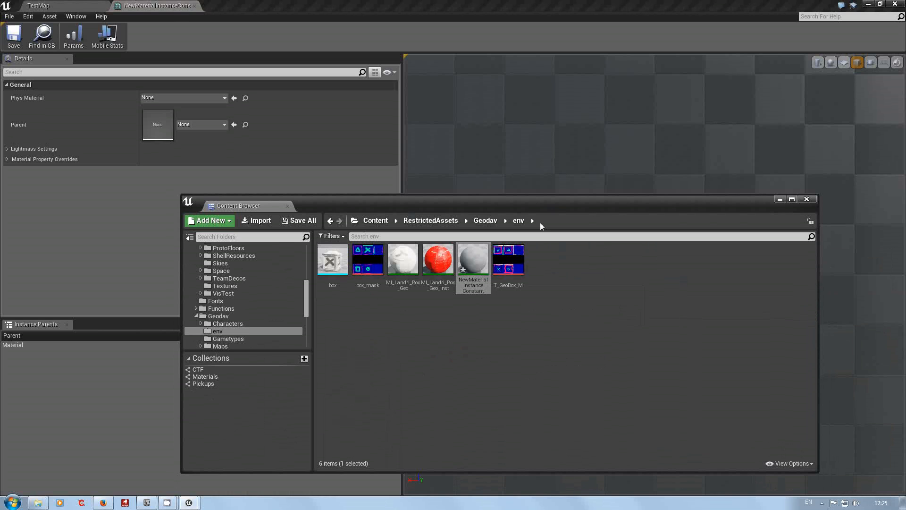
{"action": "left_click", "coordinate": [194, 6]}
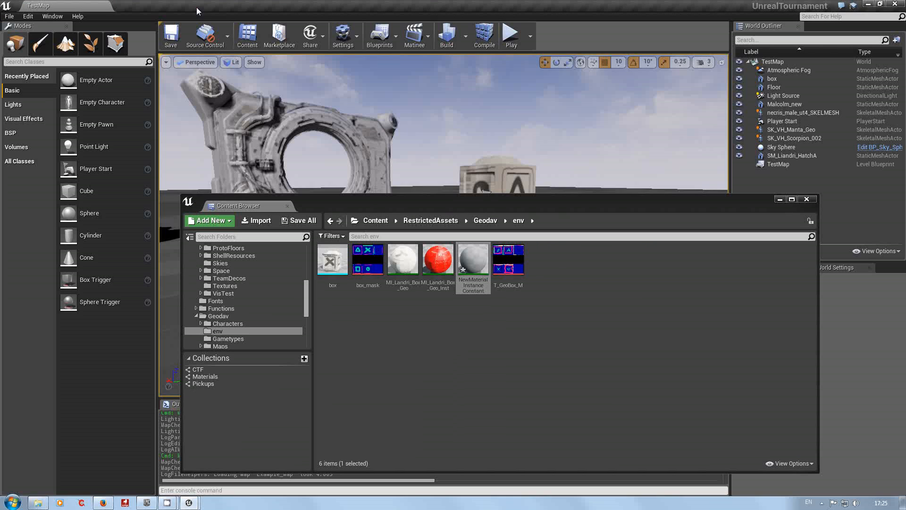
Rename the new material instance as MI_Li_GeoBox.
{"action": "left_click", "coordinate": [473, 276]}
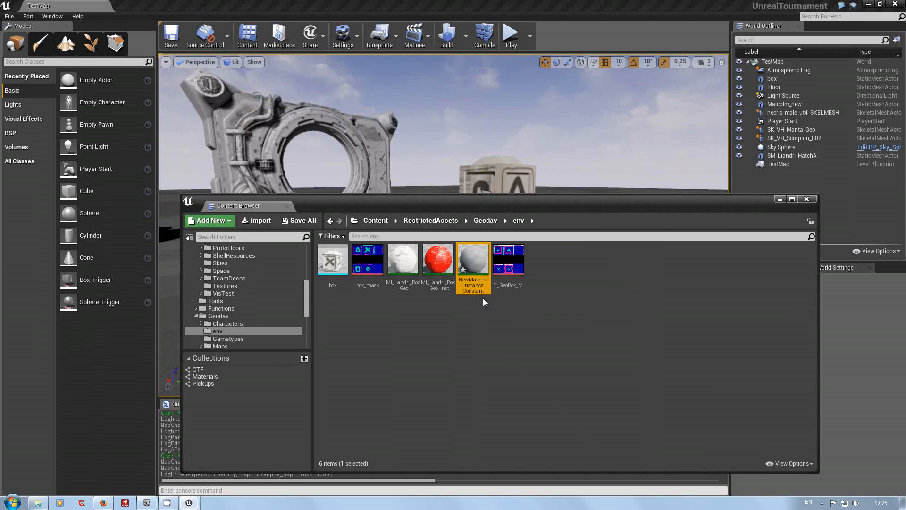
{"action": "key", "text": "F2"}
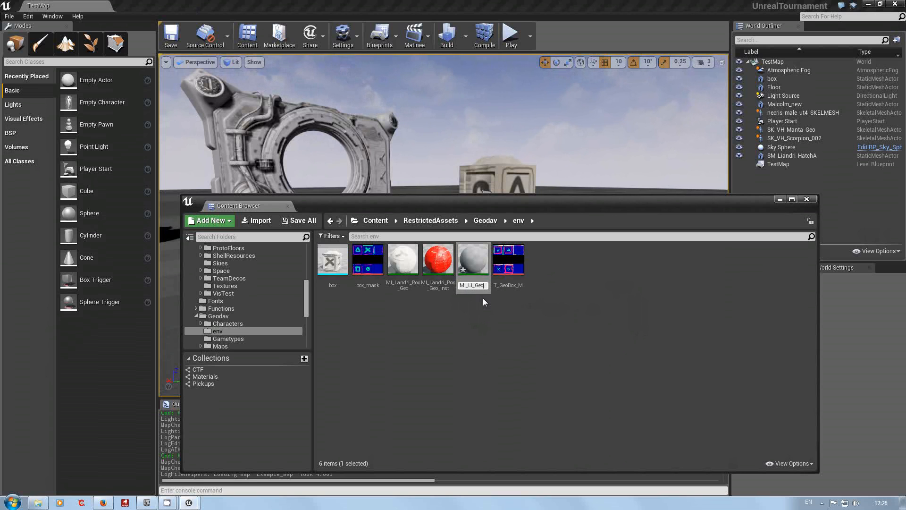
{"action": "key", "text": "Return"}
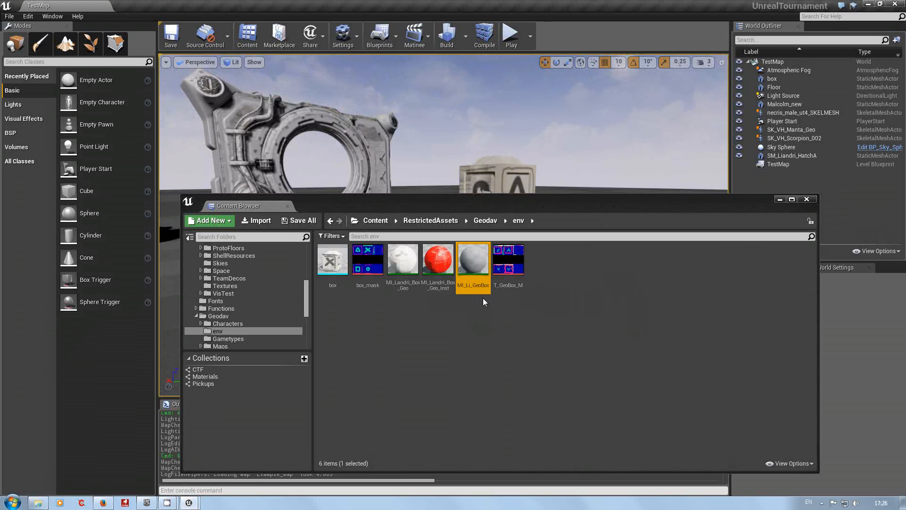
Open MI_Li_GeoBox for editing and dock its editor in the same window as the Content Browser.
{"action": "double_click", "coordinate": [471, 262]}
{"action": "left_click_drag", "start_coordinate": [158, 6], "coordinate": [338, 208]}
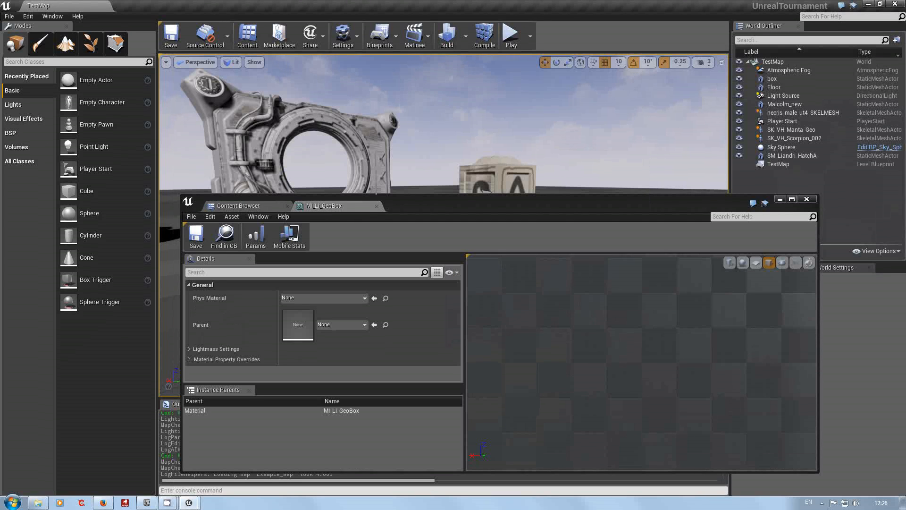
{"action": "left_click_drag", "start_coordinate": [466, 204], "coordinate": [347, 97]}
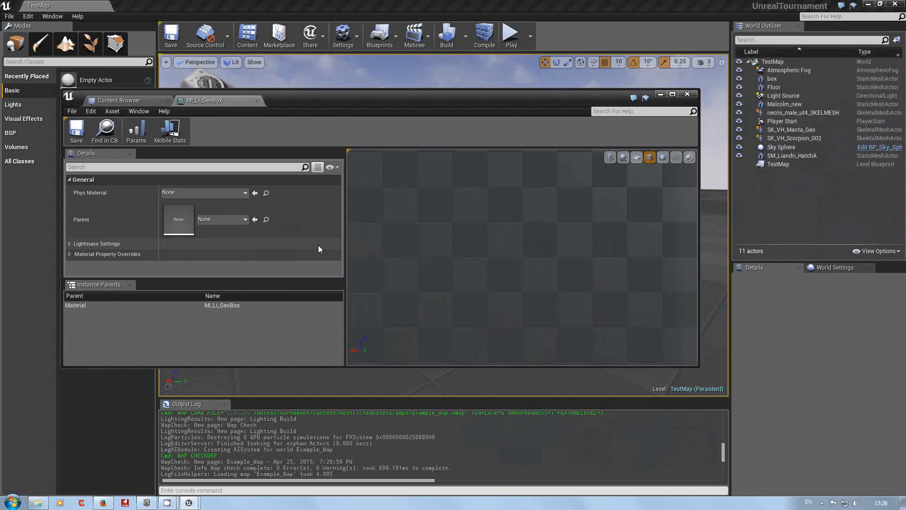
Search the available parent materials for MI_Li_GeoBox with "liandri", then dismiss the list without choosing one.
{"action": "left_click", "coordinate": [244, 220]}
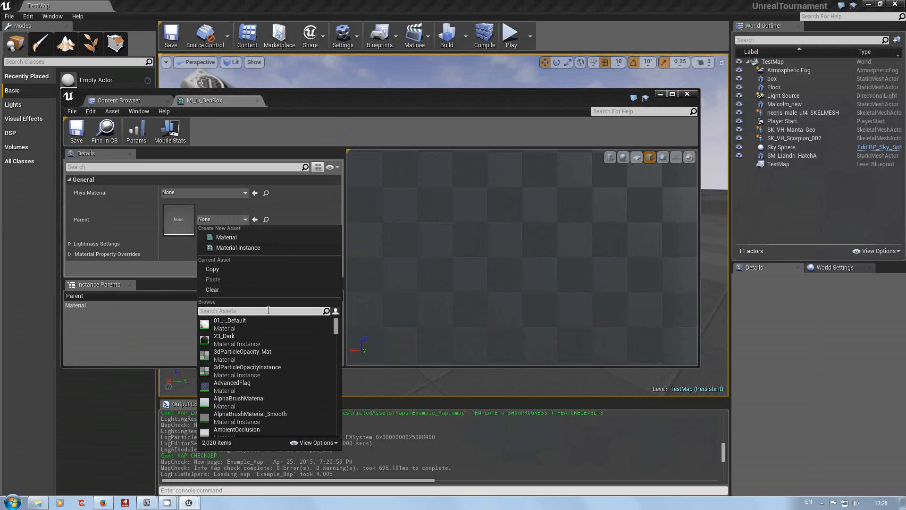
{"action": "type", "text": "lian"}
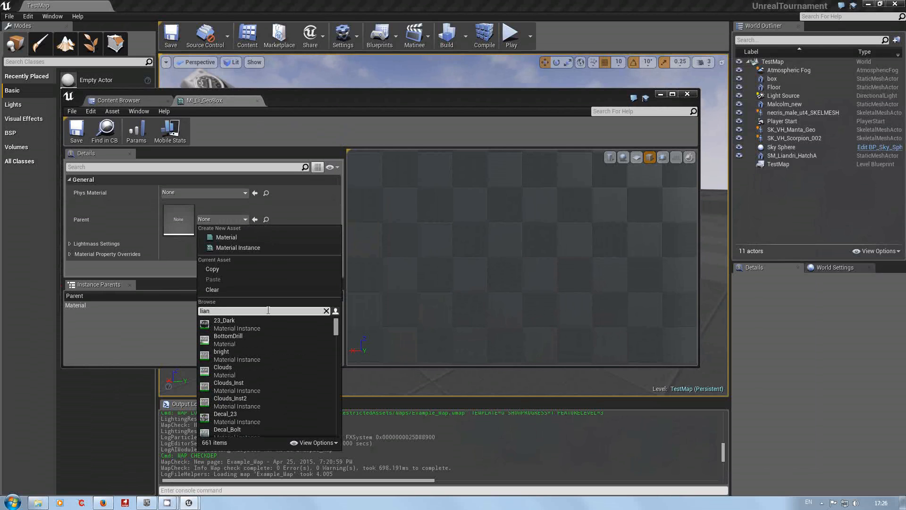
{"action": "type", "text": "dri"}
{"action": "left_click_drag", "start_coordinate": [336, 333], "coordinate": [334, 311]}
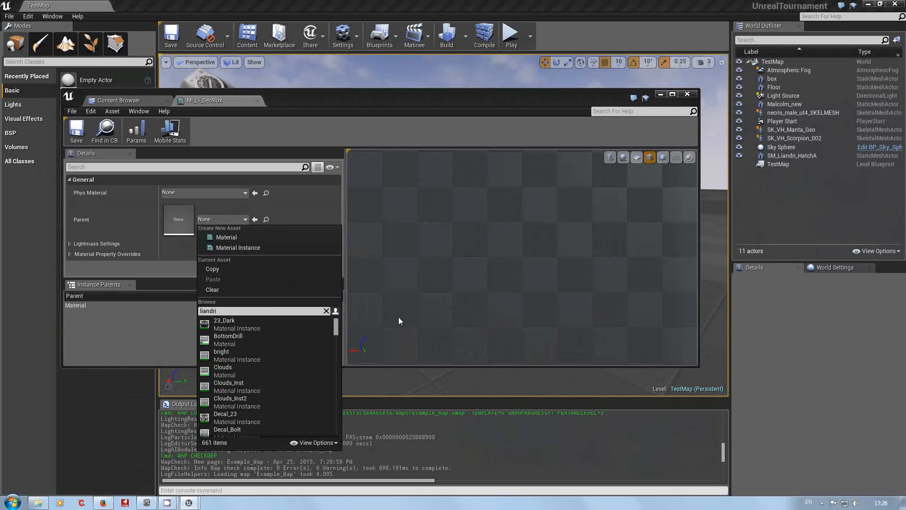
{"action": "left_click", "coordinate": [299, 102]}
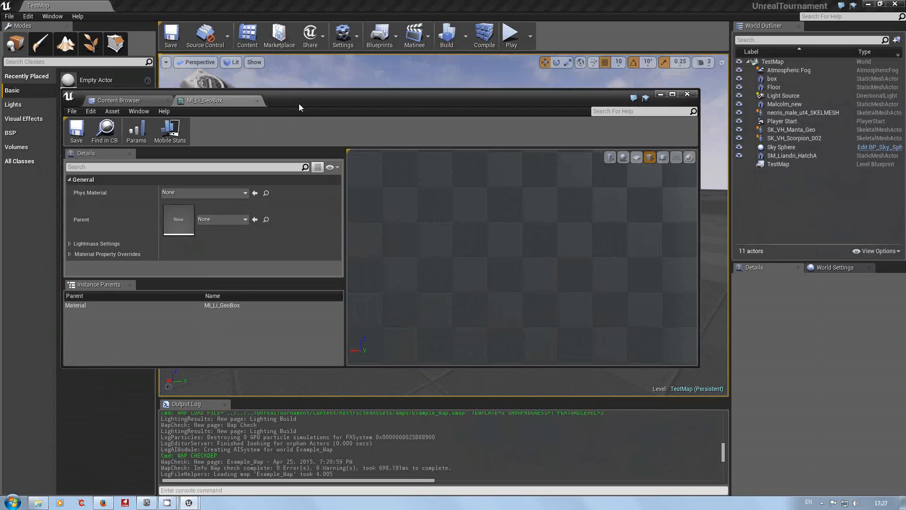
Select the SM_Liandri_HatchA actor in the level and locate its mesh asset in the Content Browser.
{"action": "left_click", "coordinate": [134, 102]}
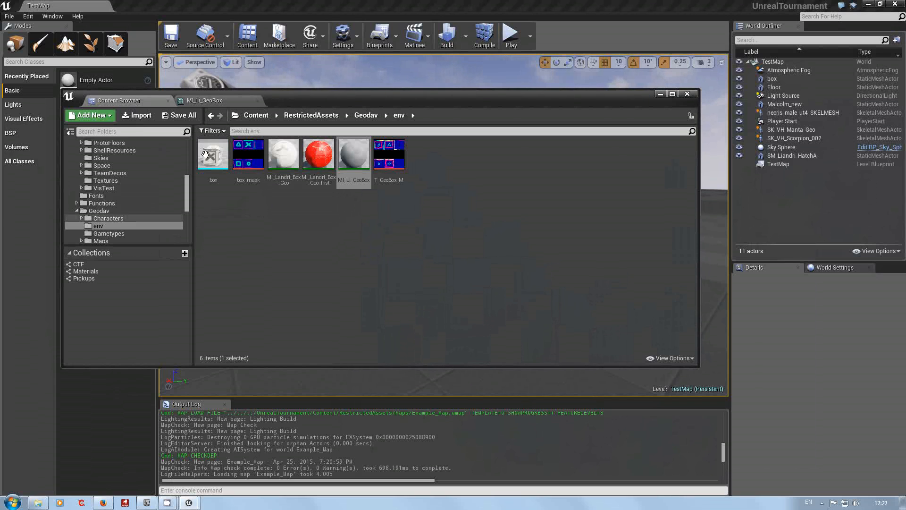
{"action": "scroll", "coordinate": [137, 198], "scroll_direction": "up", "scroll_amount": 3}
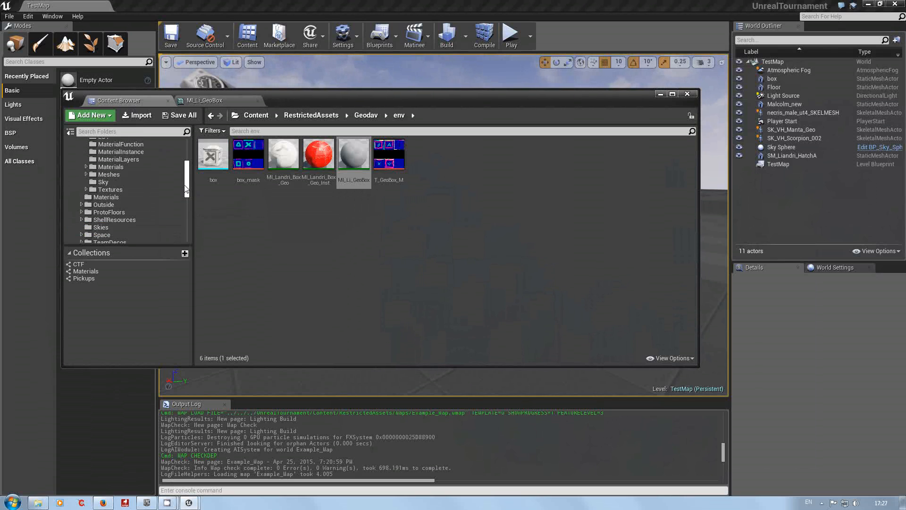
{"action": "left_click_drag", "start_coordinate": [487, 98], "coordinate": [498, 272]}
{"action": "left_click", "coordinate": [396, 207]}
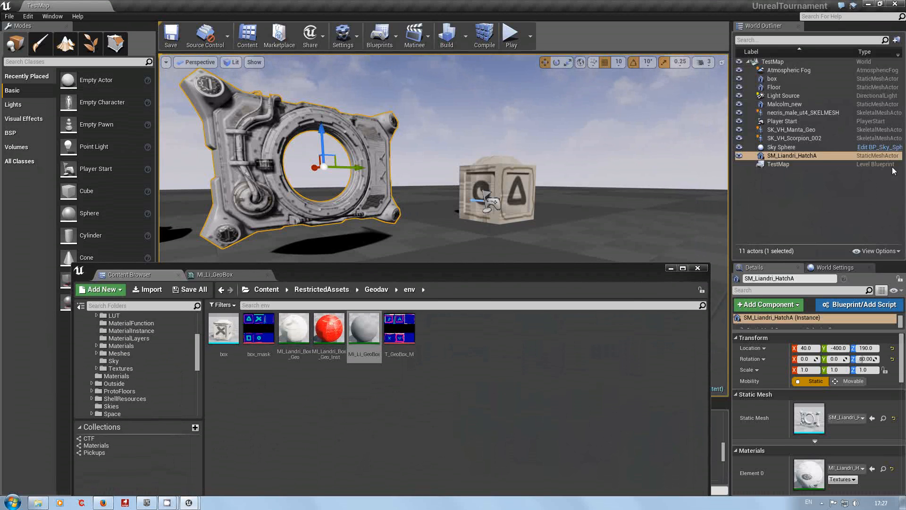
{"action": "right_click", "coordinate": [804, 156]}
{"action": "left_click", "coordinate": [828, 166]}
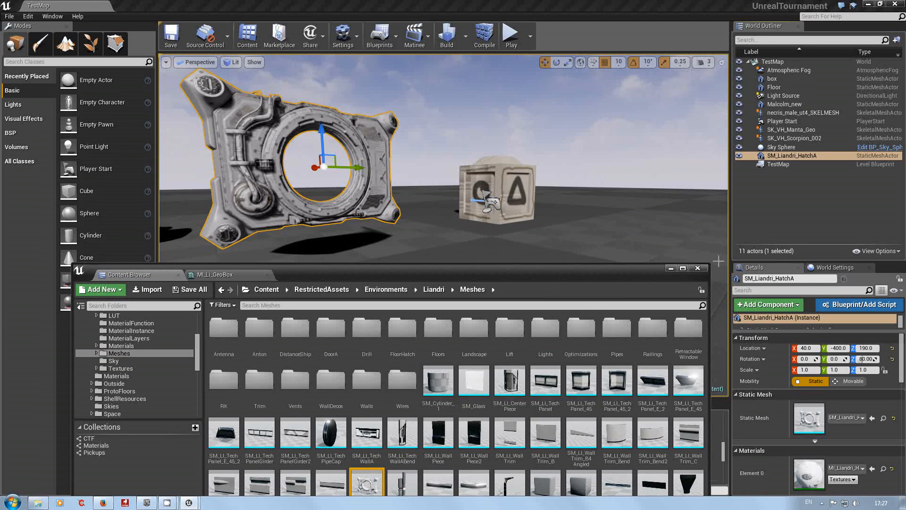
Locate the hatch's Element 0 material in the Content Browser and open that instance, MI_Liandri_Hatch_ML.
{"action": "left_click", "coordinate": [882, 471]}
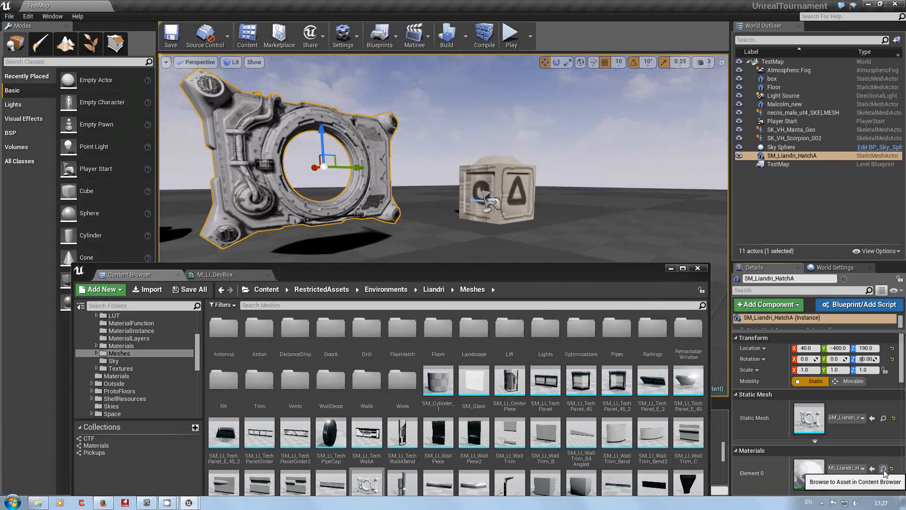
{"action": "left_click", "coordinate": [883, 469]}
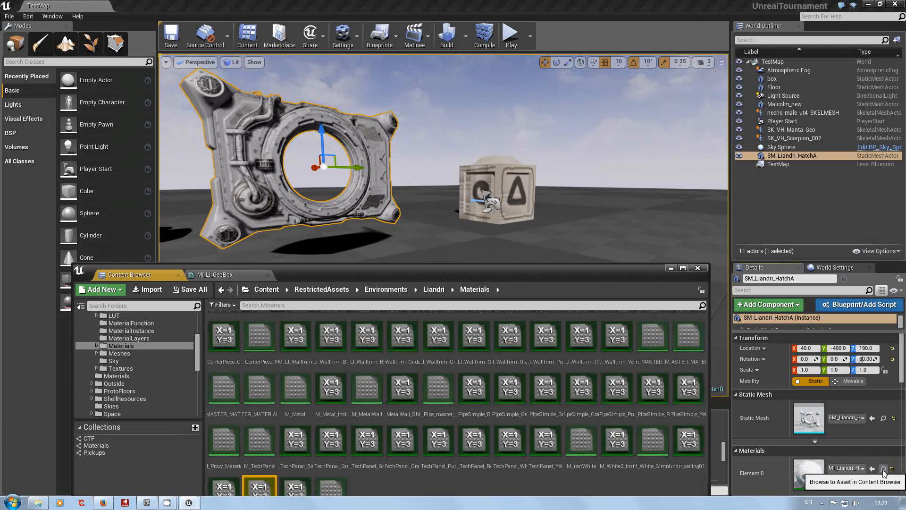
{"action": "double_click", "coordinate": [263, 488]}
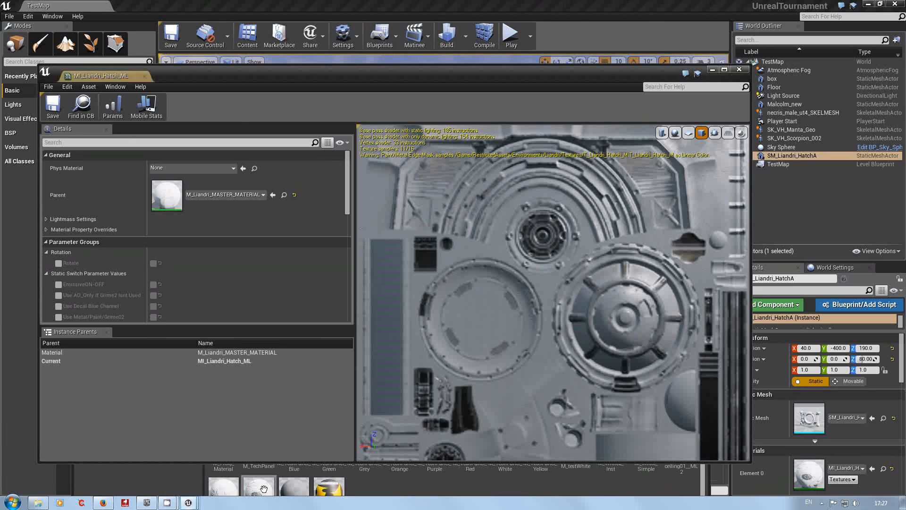
Locate the hatch material's parent, M_Liandri_MASTER_MATERIAL, in the Content Browser and open its material graph.
{"action": "left_click", "coordinate": [285, 195]}
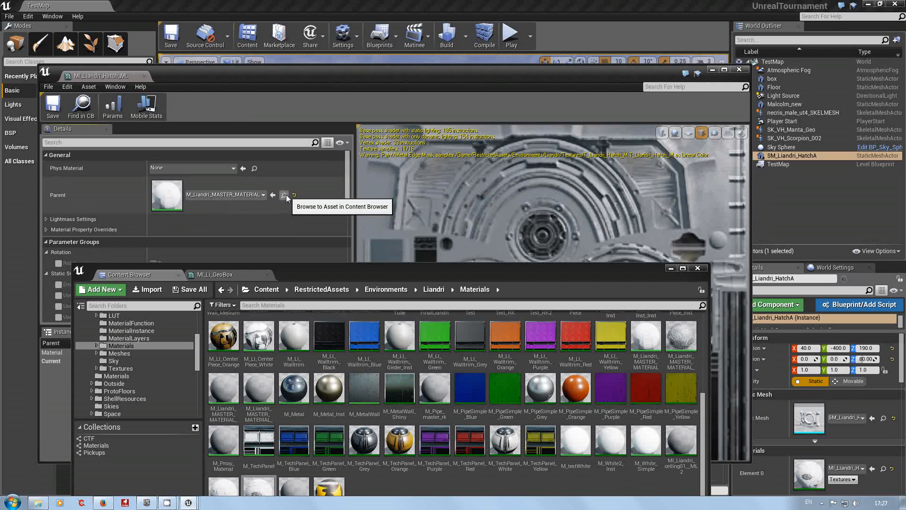
{"action": "mouse_move", "coordinate": [644, 338]}
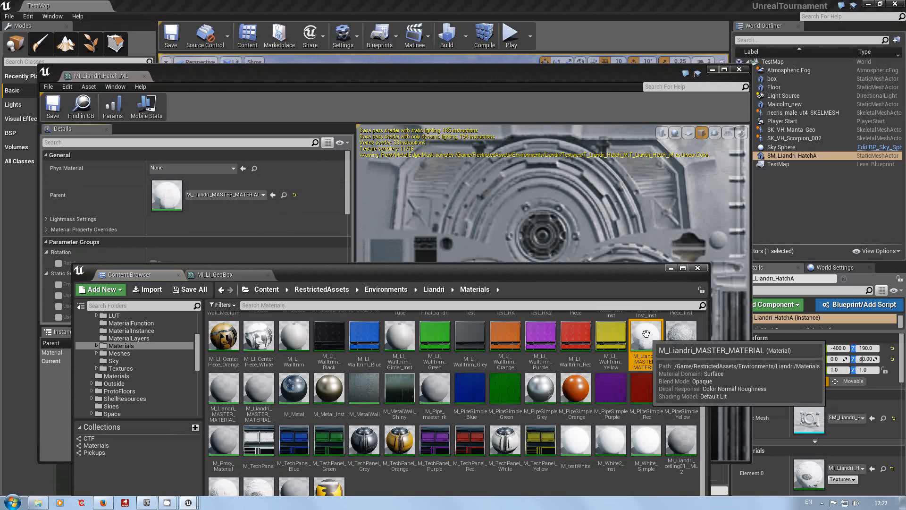
{"action": "double_click", "coordinate": [642, 338]}
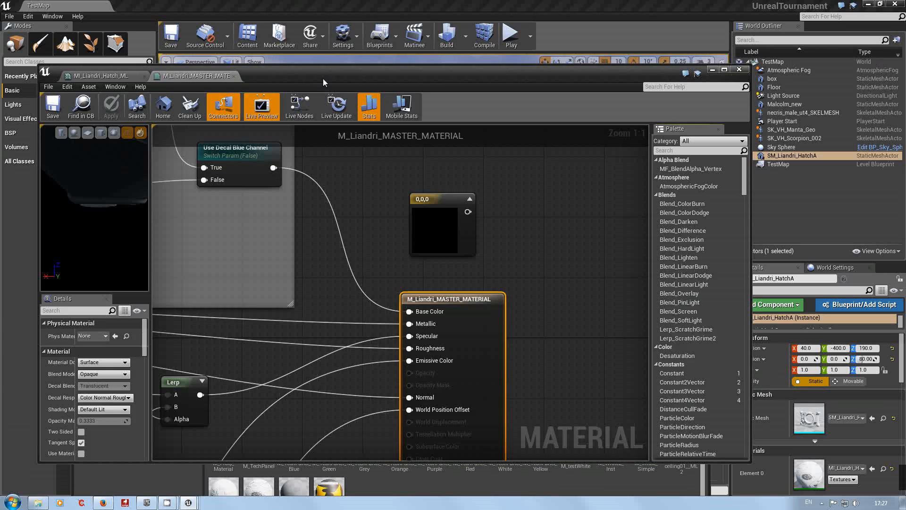
{"action": "mouse_move", "coordinate": [323, 78]}
{"action": "left_mouse_down"}
{"action": "mouse_move", "coordinate": [621, 131]}
{"action": "mouse_move", "coordinate": [750, 143]}
{"action": "mouse_move", "coordinate": [509, 57]}
{"action": "mouse_move", "coordinate": [514, 7]}
{"action": "mouse_move", "coordinate": [453, 72]}
{"action": "mouse_move", "coordinate": [565, 86]}
{"action": "left_mouse_up"}
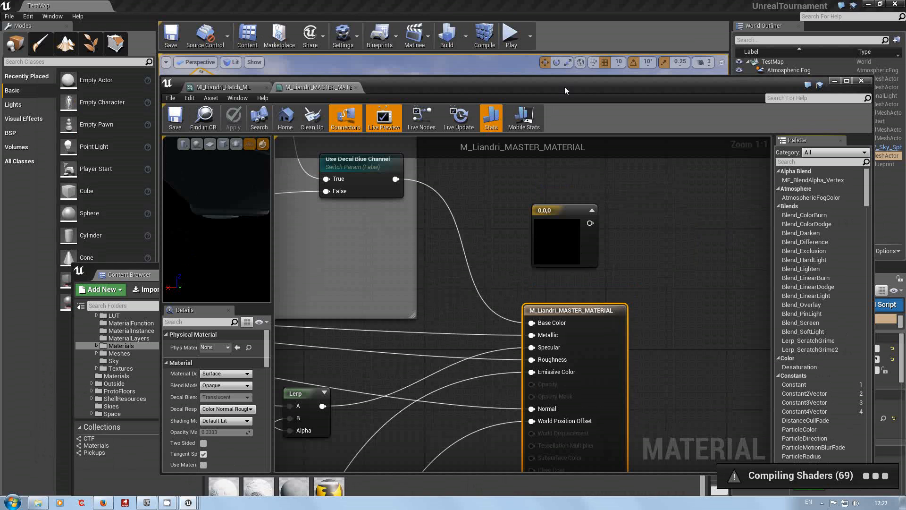
Minimize the master material's graph window and assign the selected M_Liandri_MASTER_MATERIAL as the parent of MI_Li_GeoBox.
{"action": "left_click", "coordinate": [833, 81]}
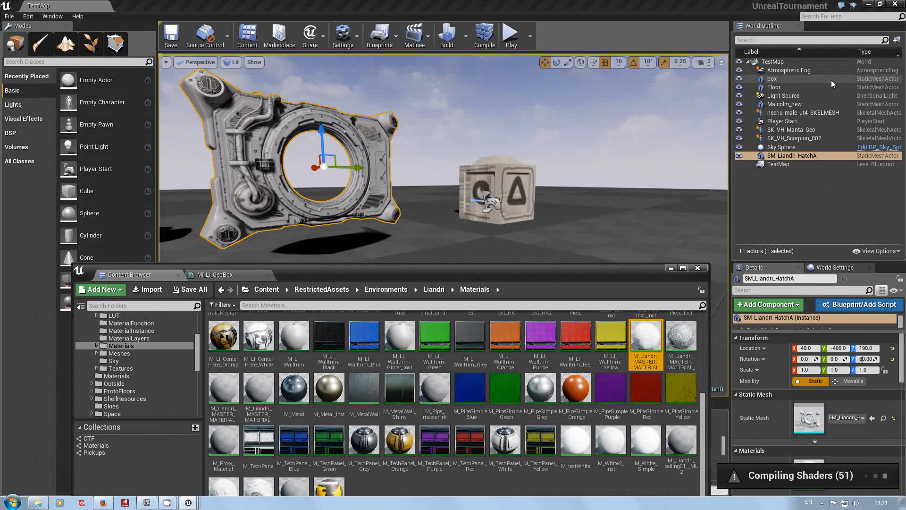
{"action": "left_click_drag", "start_coordinate": [545, 269], "coordinate": [539, 134]}
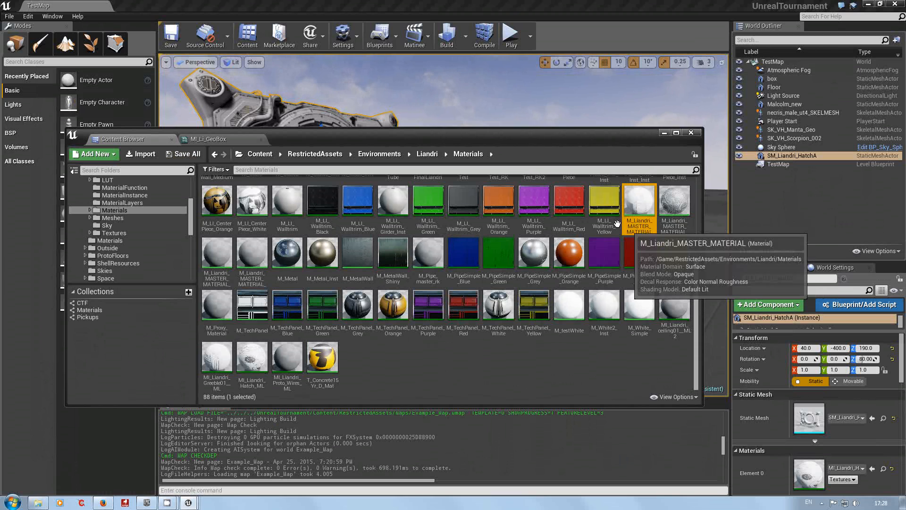
{"action": "left_click", "coordinate": [233, 139]}
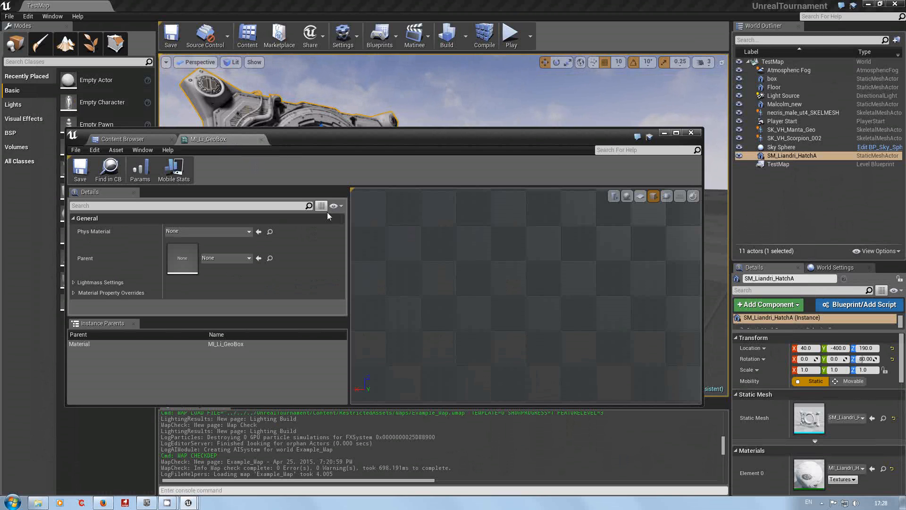
{"action": "left_click", "coordinate": [259, 258]}
{"action": "right_click_drag", "start_coordinate": [527, 269], "coordinate": [528, 305]}
{"action": "mouse_move", "coordinate": [528, 305]}
{"action": "left_mouse_down"}
{"action": "mouse_move", "coordinate": [496, 306]}
{"action": "mouse_move", "coordinate": [543, 309]}
{"action": "left_mouse_up"}
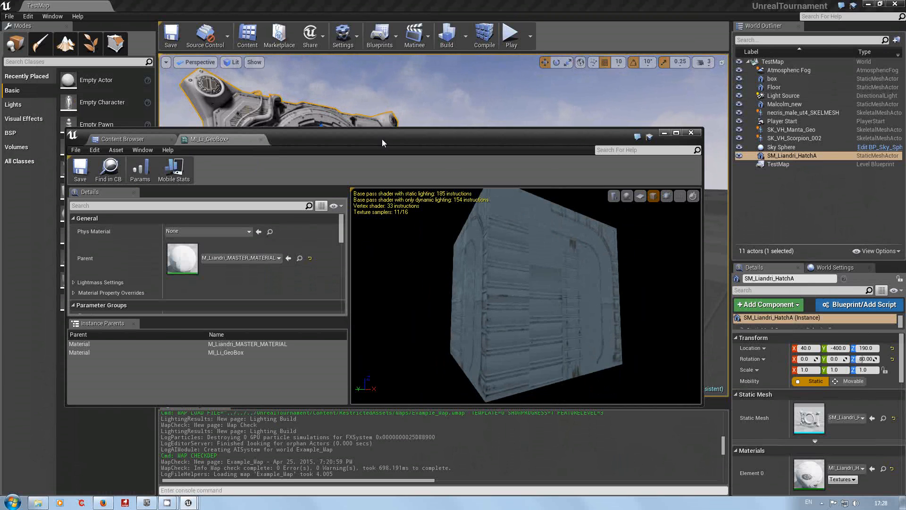
Move the MI_Li_GeoBox editor window higher and make it taller to show more parameters and a larger preview.
{"action": "left_click_drag", "start_coordinate": [381, 139], "coordinate": [391, 92]}
{"action": "scroll", "coordinate": [349, 199], "scroll_direction": "down", "scroll_amount": 3}
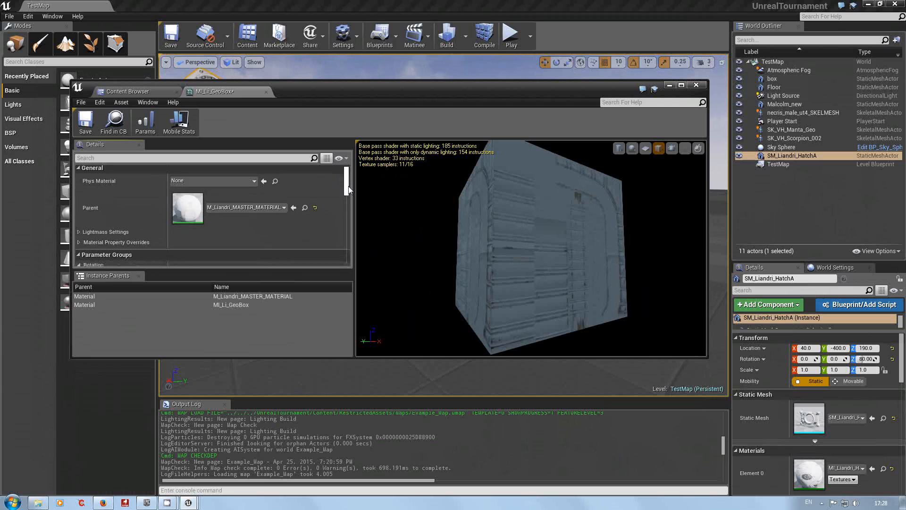
{"action": "scroll", "coordinate": [349, 198], "scroll_direction": "up", "scroll_amount": 3}
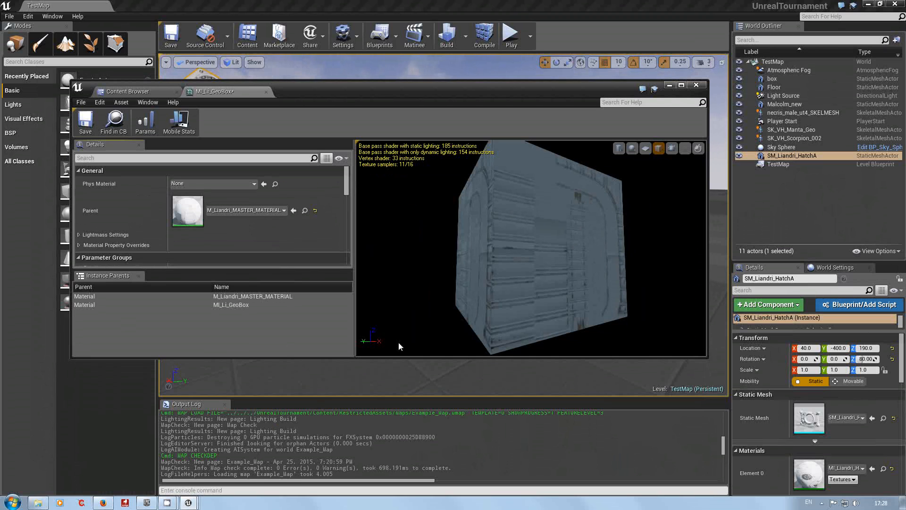
{"action": "left_click_drag", "start_coordinate": [400, 359], "coordinate": [400, 434]}
{"action": "left_click_drag", "start_coordinate": [407, 305], "coordinate": [472, 264]}
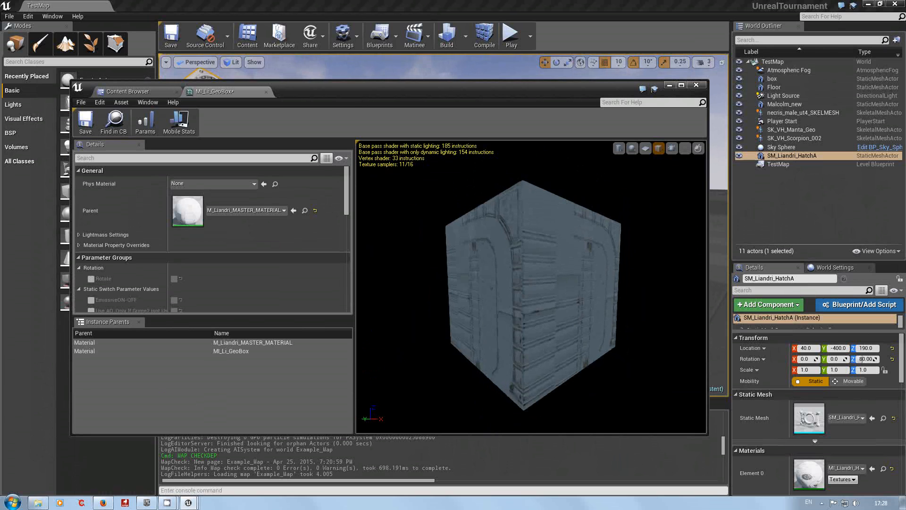
Select the box mesh in the Geodav/env folder and use it as the preview mesh for MI_Li_GeoBox.
{"action": "left_click", "coordinate": [143, 92]}
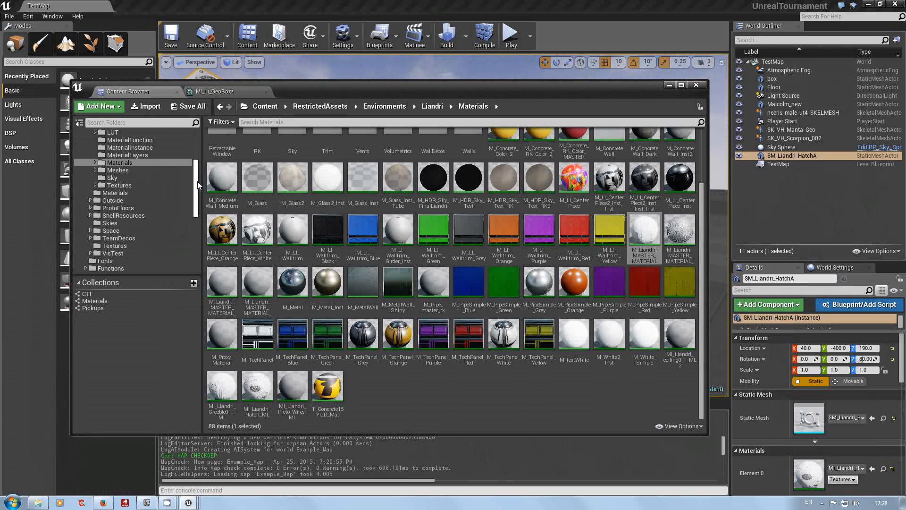
{"action": "left_click_drag", "start_coordinate": [198, 187], "coordinate": [199, 213]}
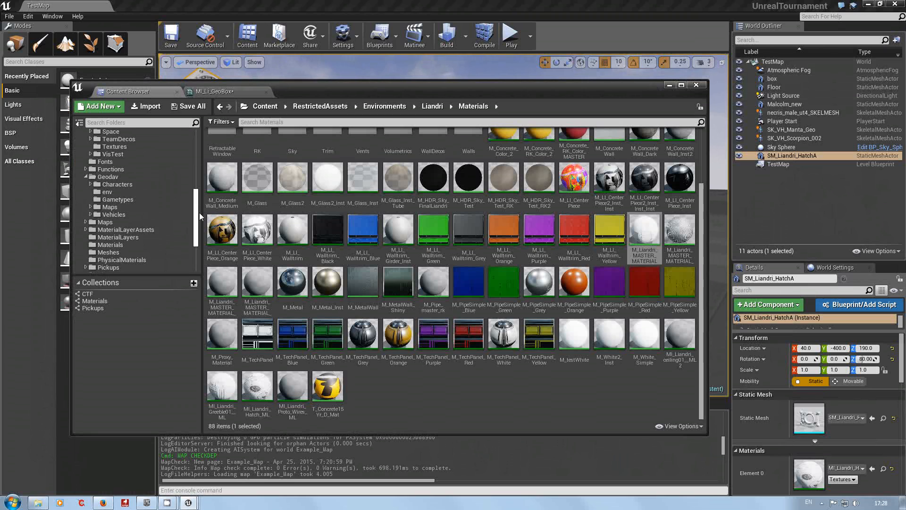
{"action": "left_click", "coordinate": [105, 192]}
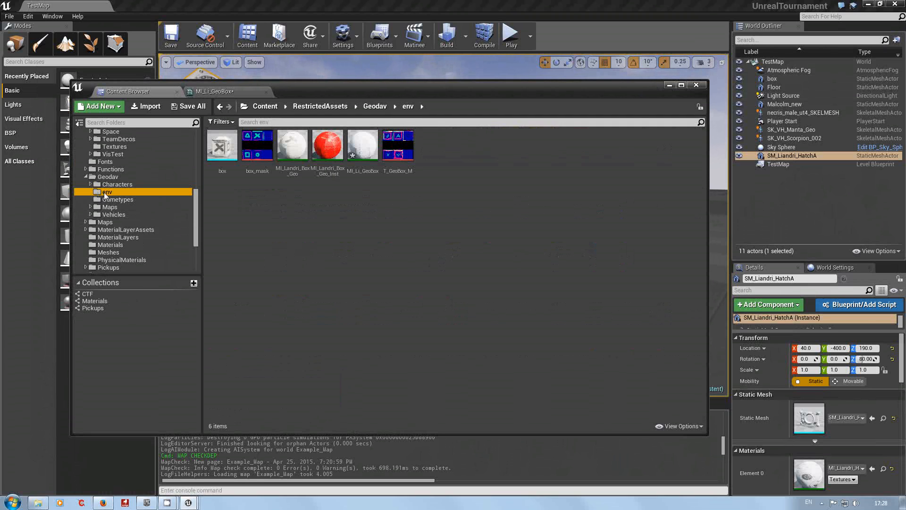
{"action": "left_click", "coordinate": [221, 143]}
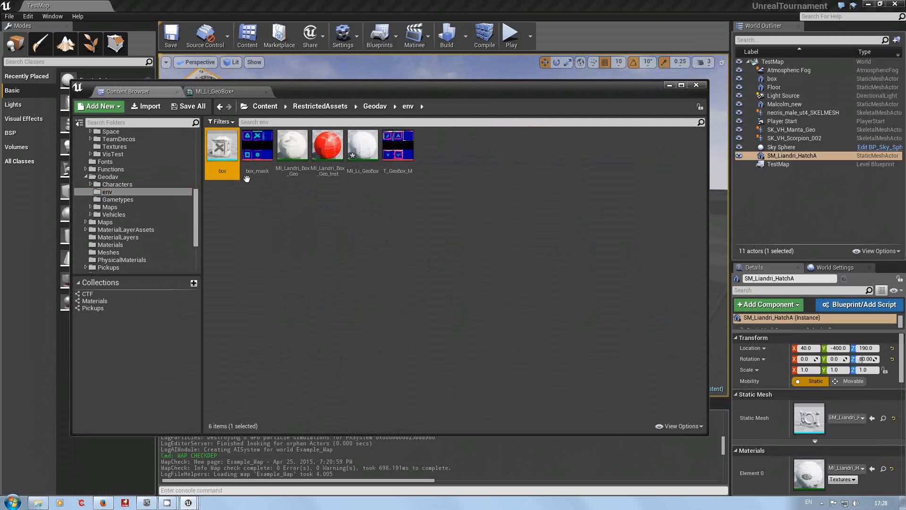
{"action": "left_click", "coordinate": [224, 92]}
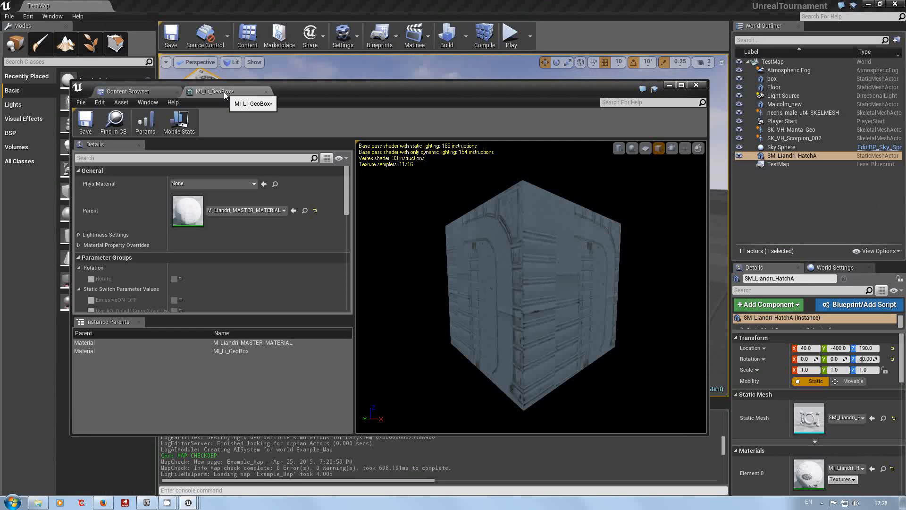
{"action": "left_click", "coordinate": [672, 149]}
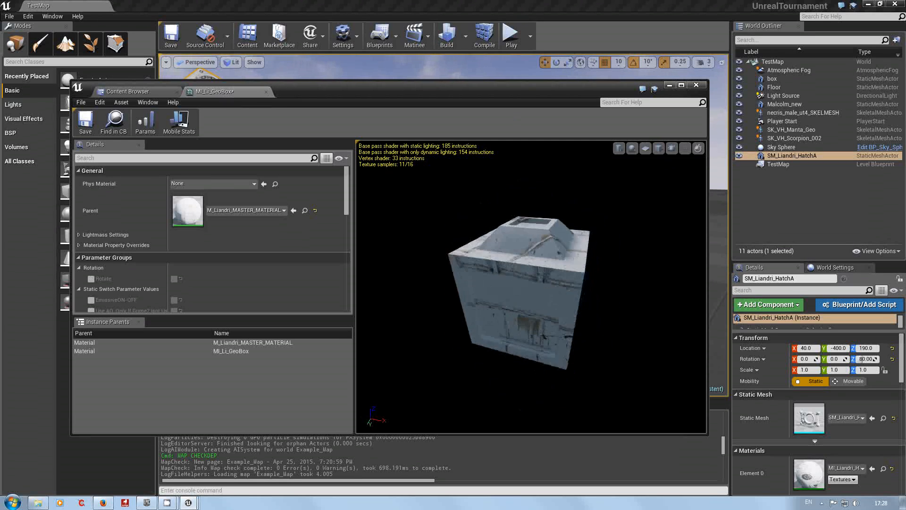
{"action": "left_click_drag", "start_coordinate": [531, 292], "coordinate": [658, 272]}
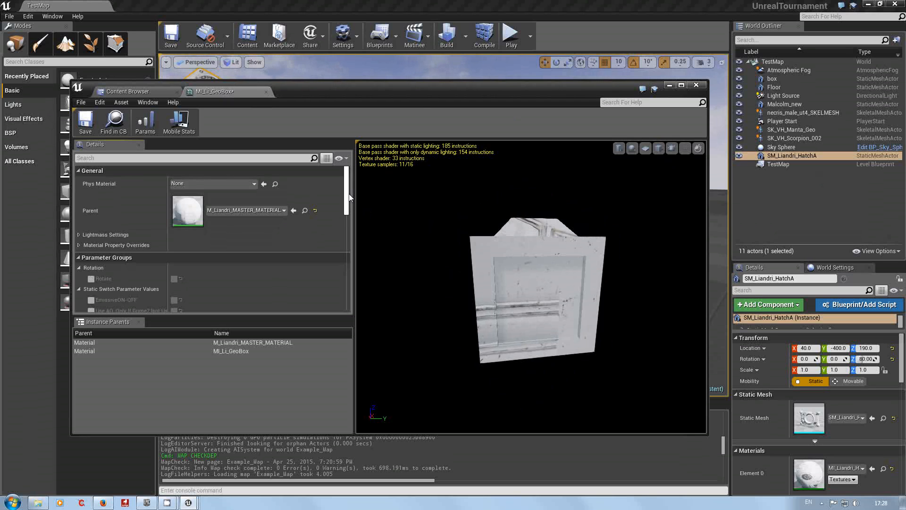
Examine the rotation, static switch, vector and scalar parameter groups that MI_Li_GeoBox inherits from the Liandri master material.
{"action": "scroll", "coordinate": [349, 193], "scroll_direction": "down", "scroll_amount": 3}
{"action": "mouse_move", "coordinate": [352, 201]}
{"action": "left_mouse_down"}
{"action": "mouse_move", "coordinate": [356, 304]}
{"action": "mouse_move", "coordinate": [337, 216]}
{"action": "left_mouse_up"}
{"action": "scroll", "coordinate": [236, 223], "scroll_direction": "up", "scroll_amount": 1}
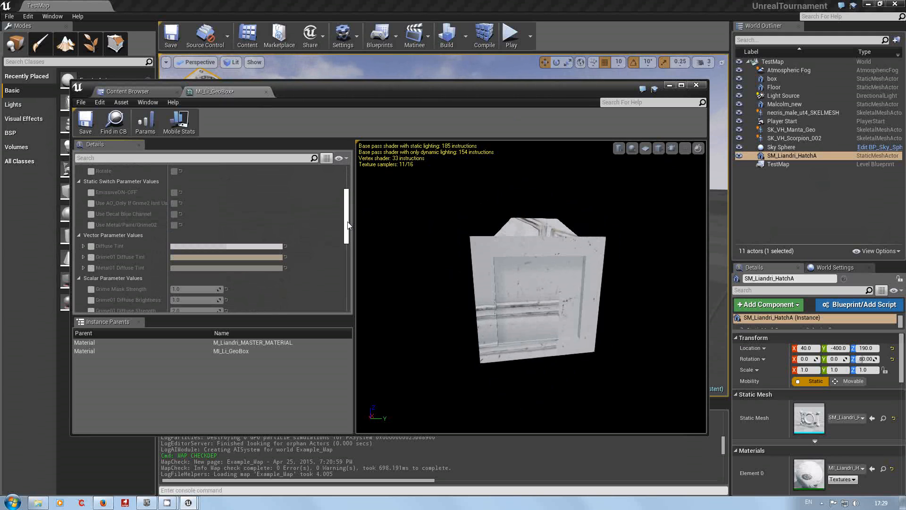
{"action": "scroll", "coordinate": [348, 225], "scroll_direction": "up", "scroll_amount": 5}
{"action": "scroll", "coordinate": [348, 222], "scroll_direction": "down", "scroll_amount": 3}
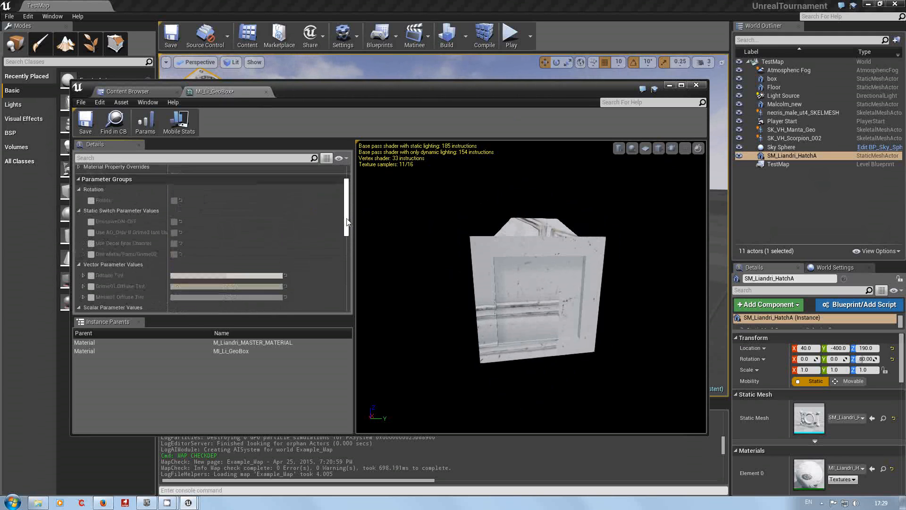
{"action": "scroll", "coordinate": [347, 222], "scroll_direction": "down", "scroll_amount": 1}
{"action": "scroll", "coordinate": [348, 221], "scroll_direction": "up", "scroll_amount": 4}
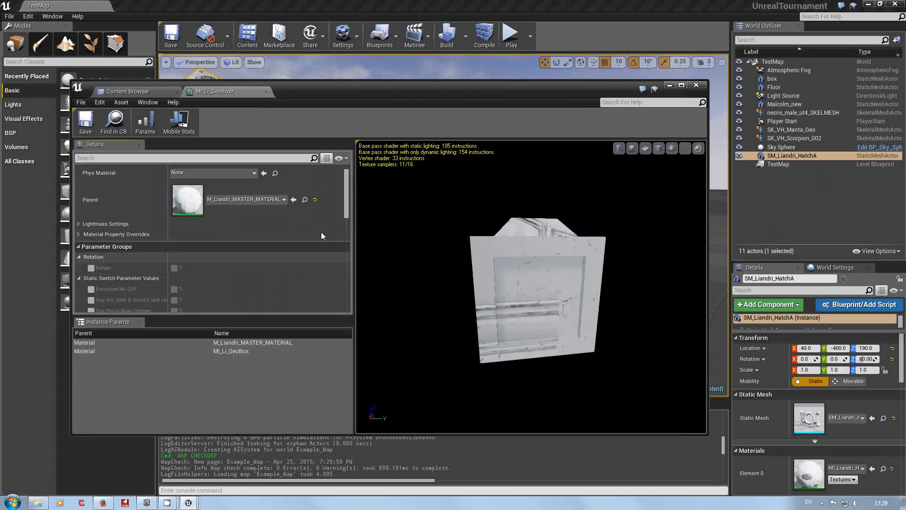
{"action": "left_click_drag", "start_coordinate": [346, 196], "coordinate": [347, 202]}
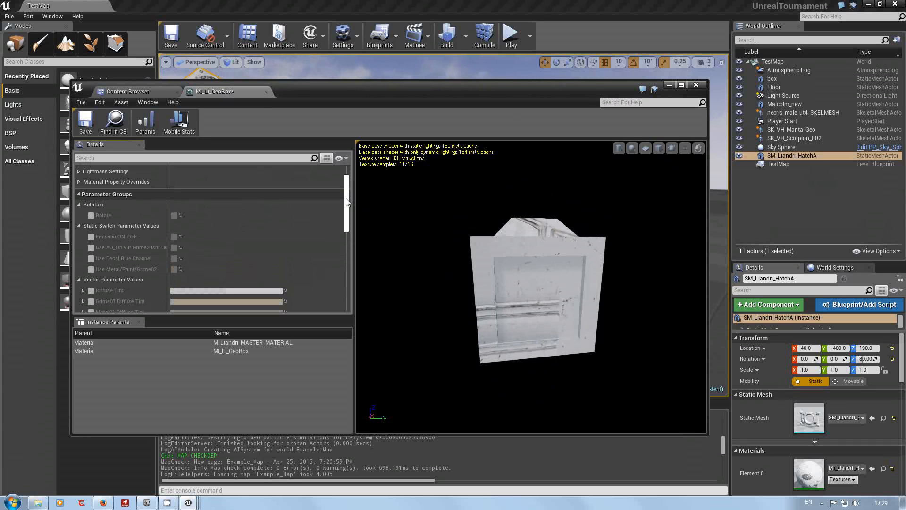
{"action": "left_click_drag", "start_coordinate": [346, 200], "coordinate": [341, 215]}
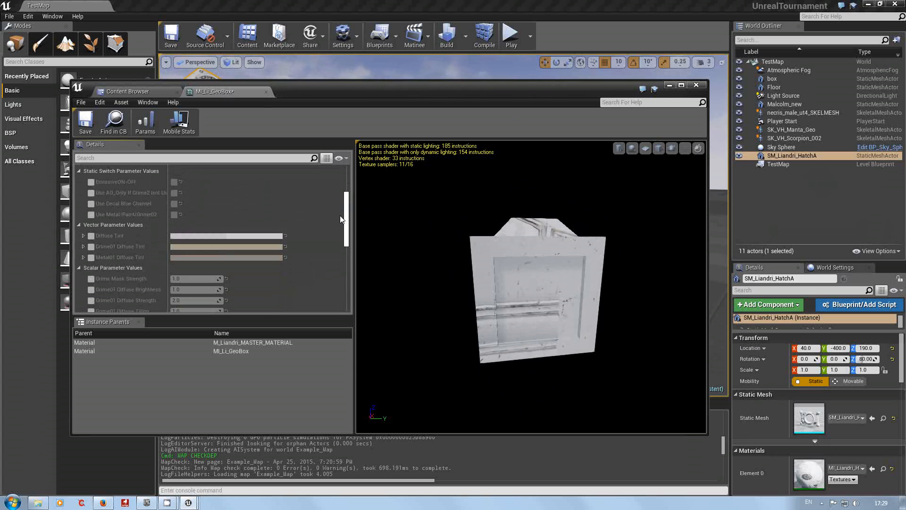
{"action": "scroll", "coordinate": [339, 218], "scroll_direction": "up", "scroll_amount": 1}
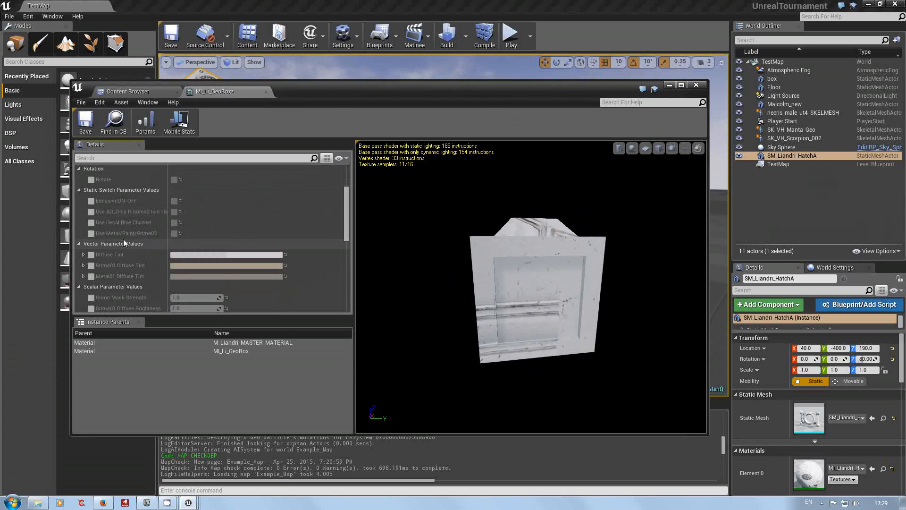
{"action": "scroll", "coordinate": [341, 208], "scroll_direction": "down", "scroll_amount": 3}
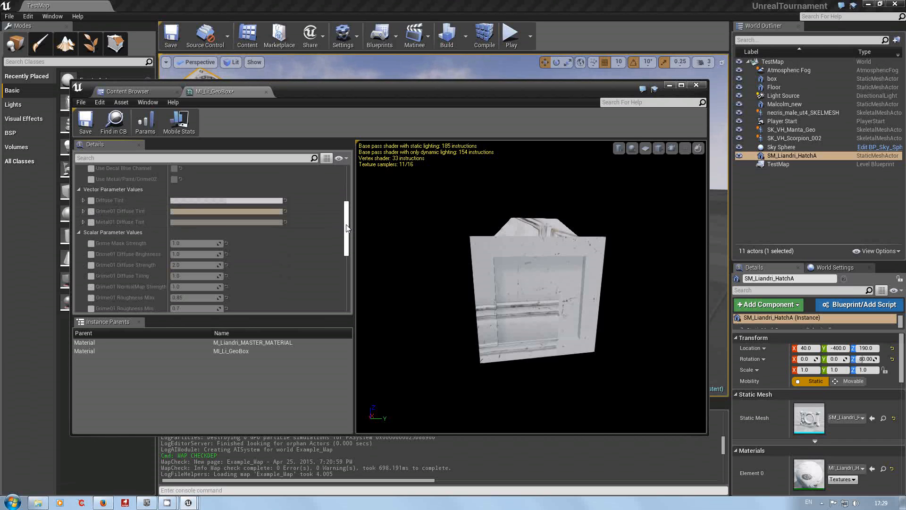
{"action": "mouse_move", "coordinate": [347, 227]}
{"action": "left_mouse_down"}
{"action": "mouse_move", "coordinate": [346, 249]}
{"action": "mouse_move", "coordinate": [346, 226]}
{"action": "left_mouse_up"}
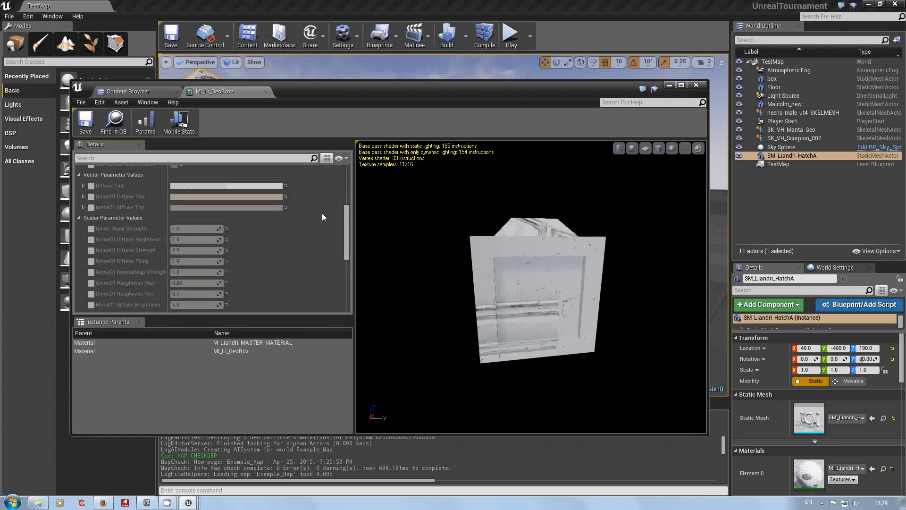
Widen the parameter name column in the MI_Li_GeoBox details so the long Paint01 parameter names fit.
{"action": "mouse_move", "coordinate": [347, 244]}
{"action": "left_mouse_down"}
{"action": "mouse_move", "coordinate": [339, 272]}
{"action": "mouse_move", "coordinate": [298, 285]}
{"action": "left_mouse_up"}
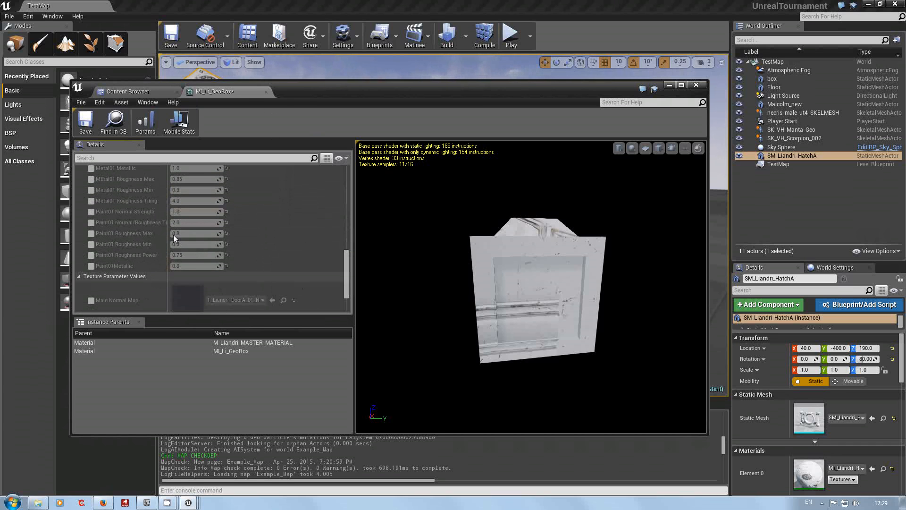
{"action": "left_click_drag", "start_coordinate": [168, 232], "coordinate": [201, 230]}
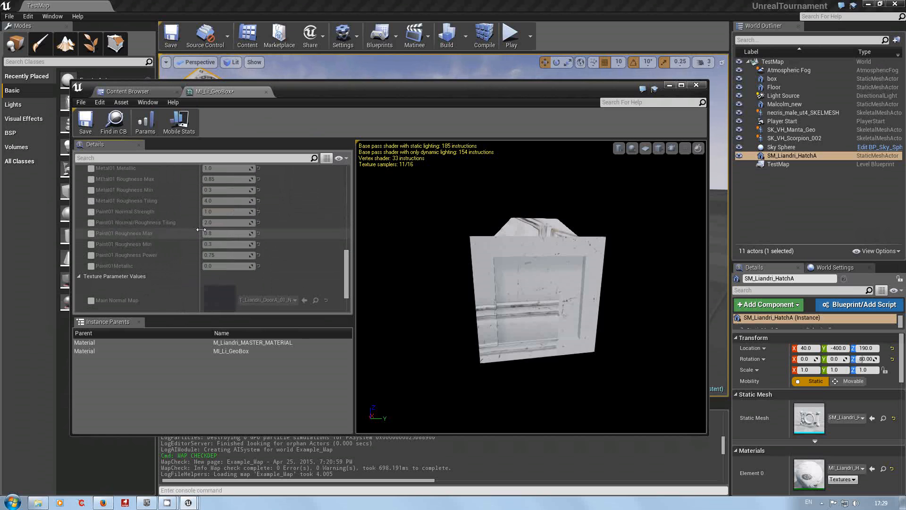
{"action": "left_click_drag", "start_coordinate": [347, 263], "coordinate": [338, 223]}
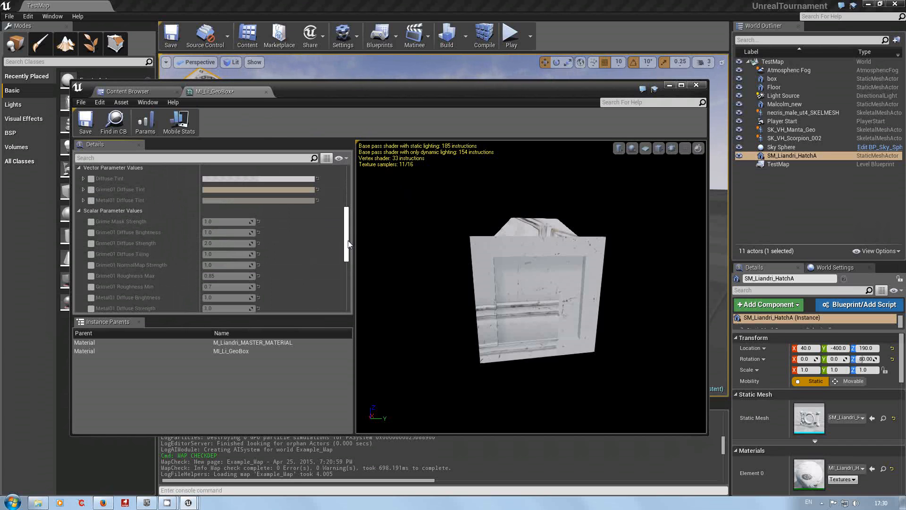
{"action": "mouse_move", "coordinate": [348, 244]}
{"action": "left_mouse_down"}
{"action": "mouse_move", "coordinate": [345, 269]}
{"action": "mouse_move", "coordinate": [344, 231]}
{"action": "left_mouse_up"}
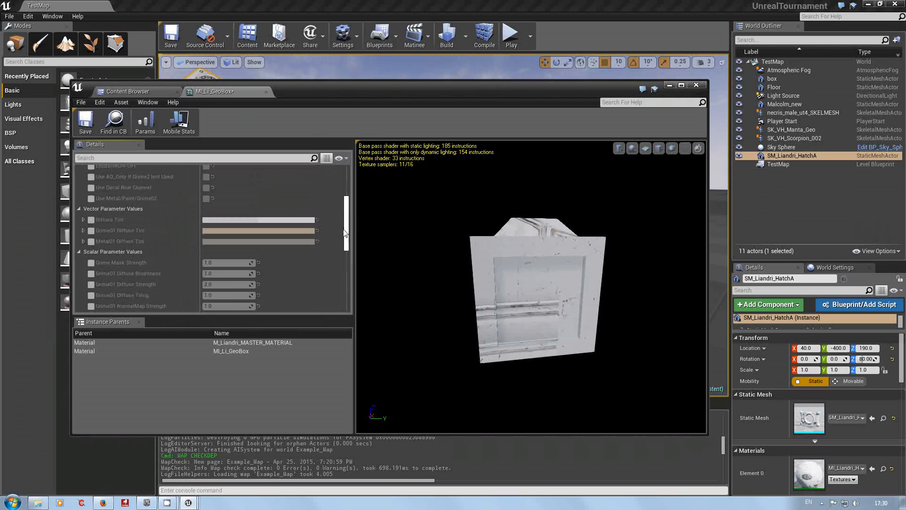
Inspect the grime and paint on the previewed box from several sides and review the instance's scalar and texture parameters.
{"action": "left_click_drag", "start_coordinate": [471, 253], "coordinate": [507, 324]}
{"action": "right_click_drag", "start_coordinate": [507, 323], "coordinate": [511, 303]}
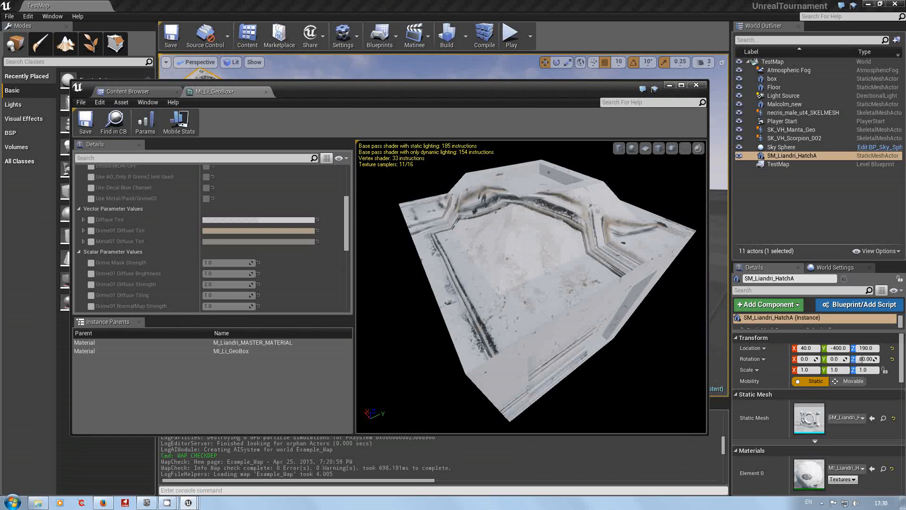
{"action": "left_click_drag", "start_coordinate": [511, 302], "coordinate": [582, 214]}
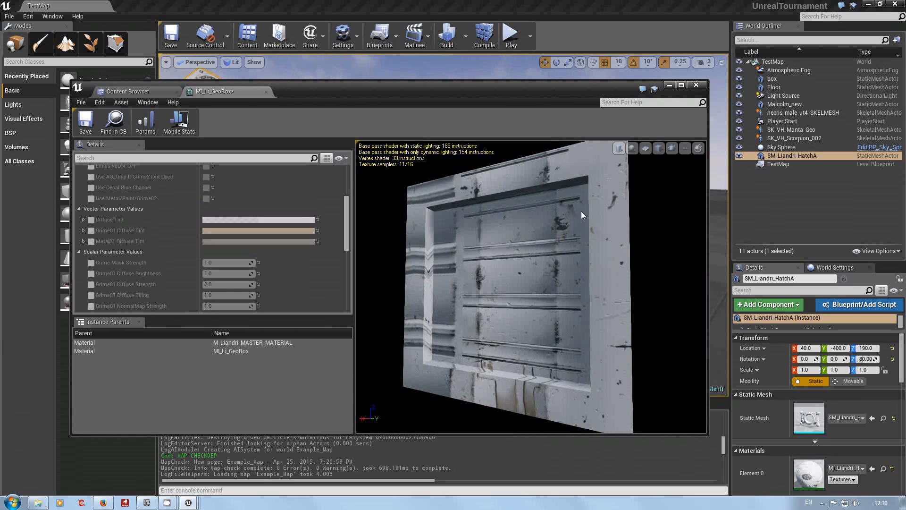
{"action": "left_click_drag", "start_coordinate": [468, 302], "coordinate": [419, 304]}
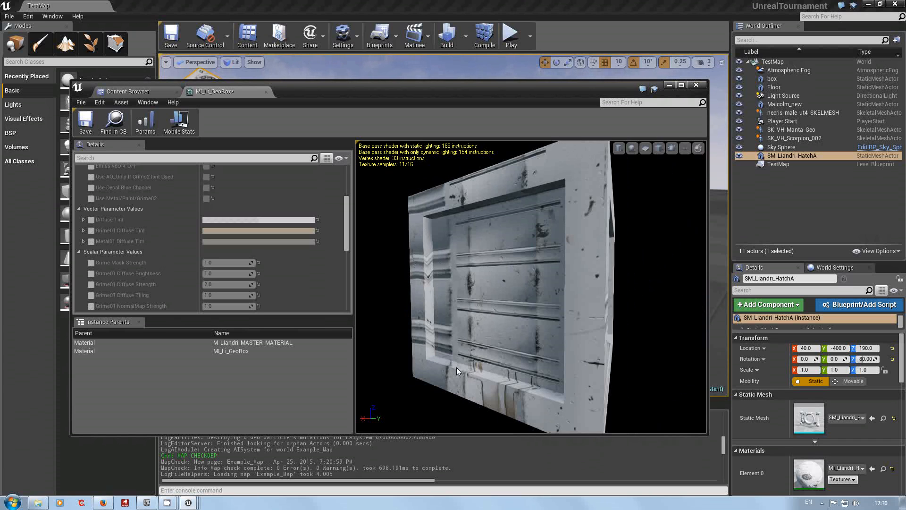
{"action": "left_click_drag", "start_coordinate": [457, 367], "coordinate": [578, 409]}
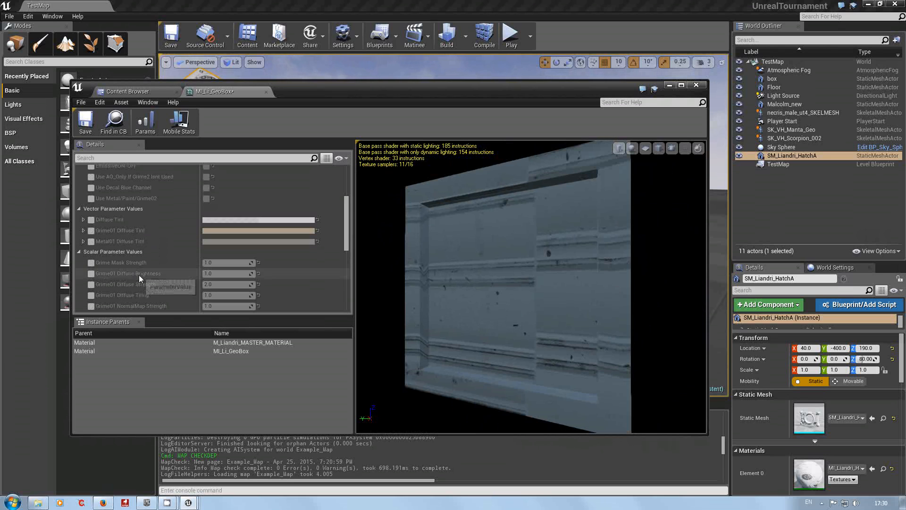
{"action": "scroll", "coordinate": [346, 248], "scroll_direction": "down", "scroll_amount": 2}
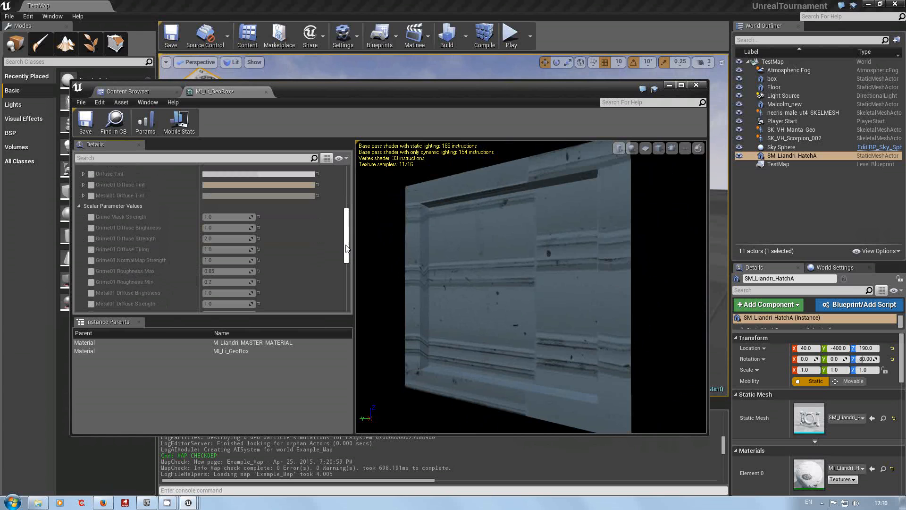
{"action": "scroll", "coordinate": [346, 248], "scroll_direction": "down", "scroll_amount": 3}
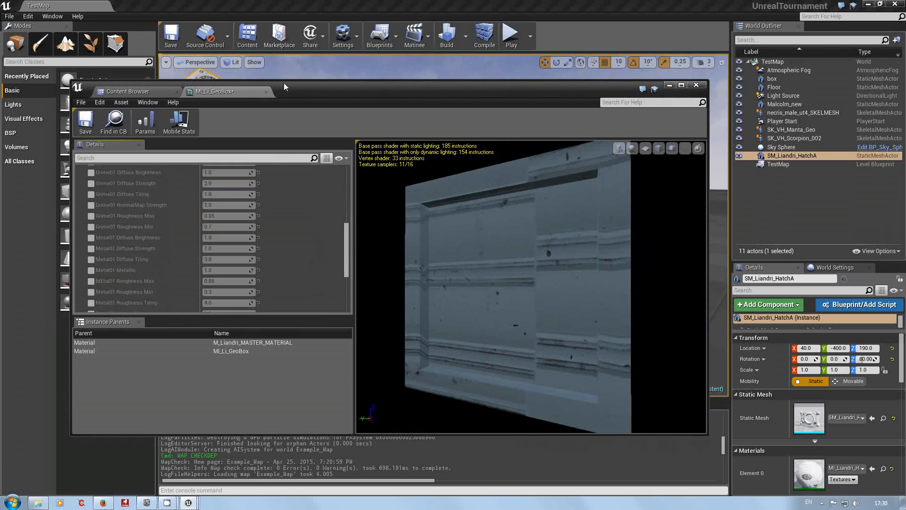
{"action": "left_click_drag", "start_coordinate": [347, 241], "coordinate": [350, 288]}
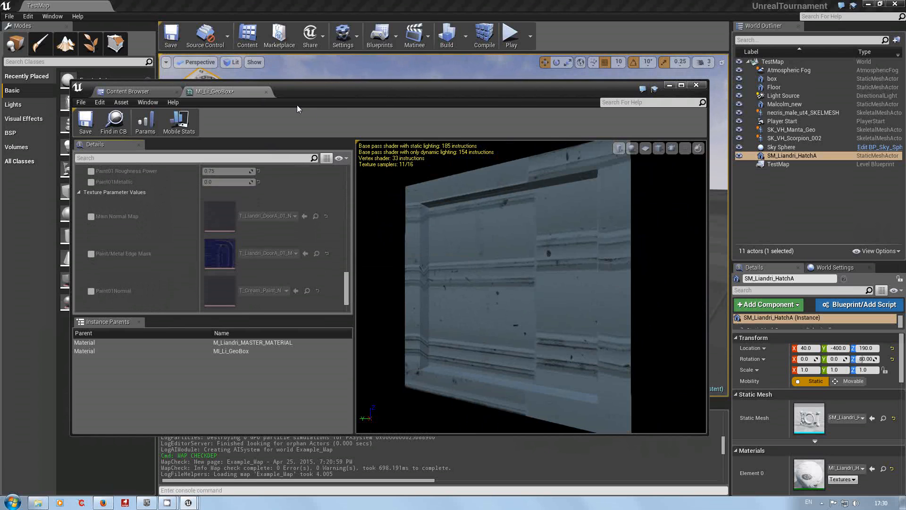
{"action": "left_click_drag", "start_coordinate": [348, 292], "coordinate": [348, 262]}
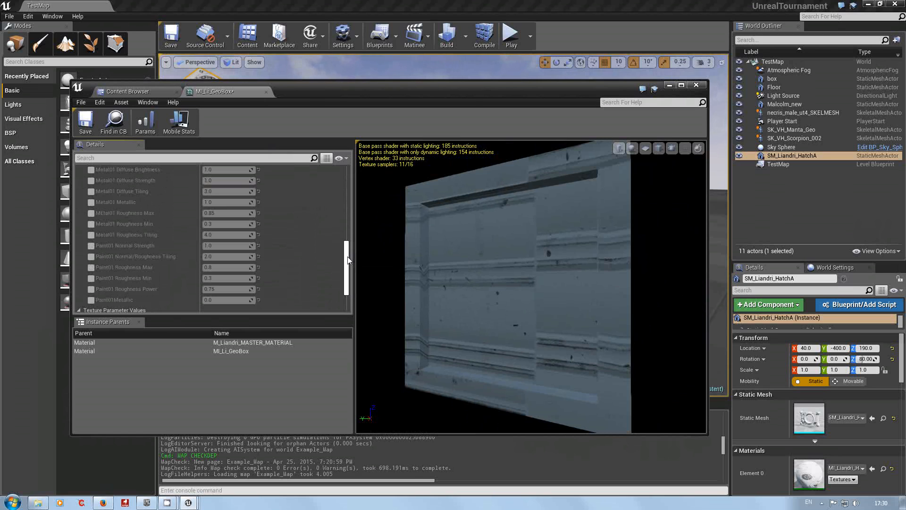
{"action": "left_click_drag", "start_coordinate": [348, 260], "coordinate": [333, 205]}
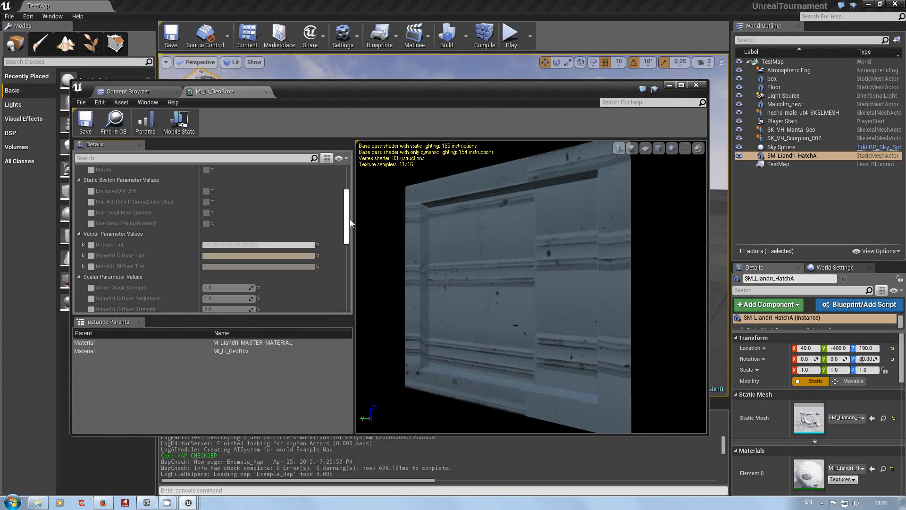
Override the Paint/Metal Edge Mask texture of MI_Li_GeoBox with T_GeoBox_M from the Geodav/env folder.
{"action": "scroll", "coordinate": [349, 218], "scroll_direction": "up", "scroll_amount": 2}
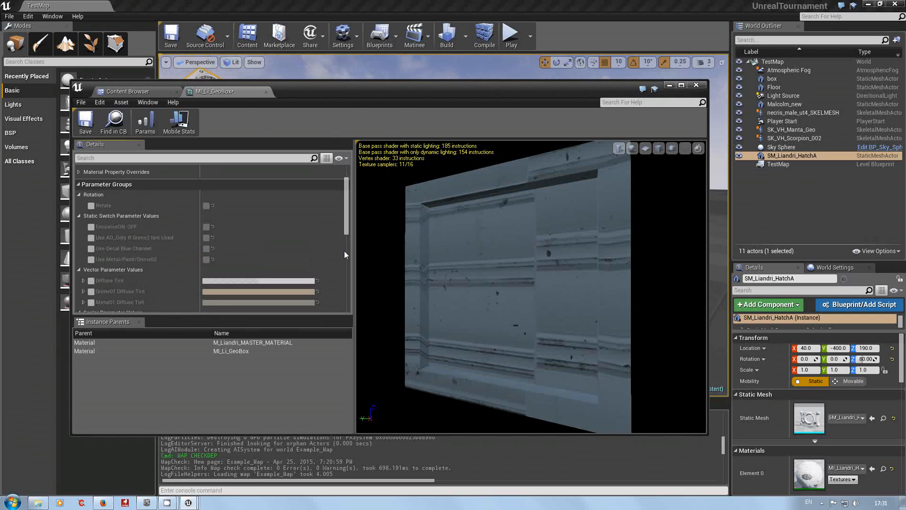
{"action": "left_click_drag", "start_coordinate": [347, 221], "coordinate": [351, 319]}
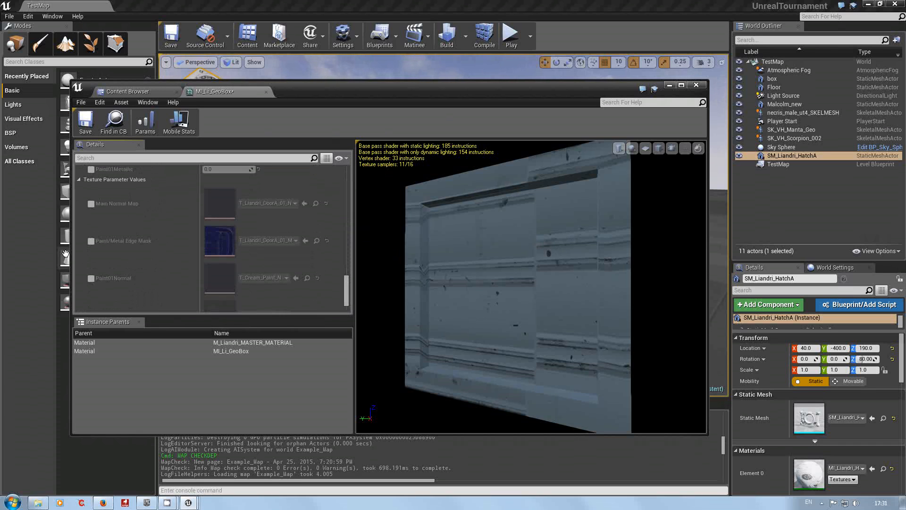
{"action": "left_click", "coordinate": [91, 240]}
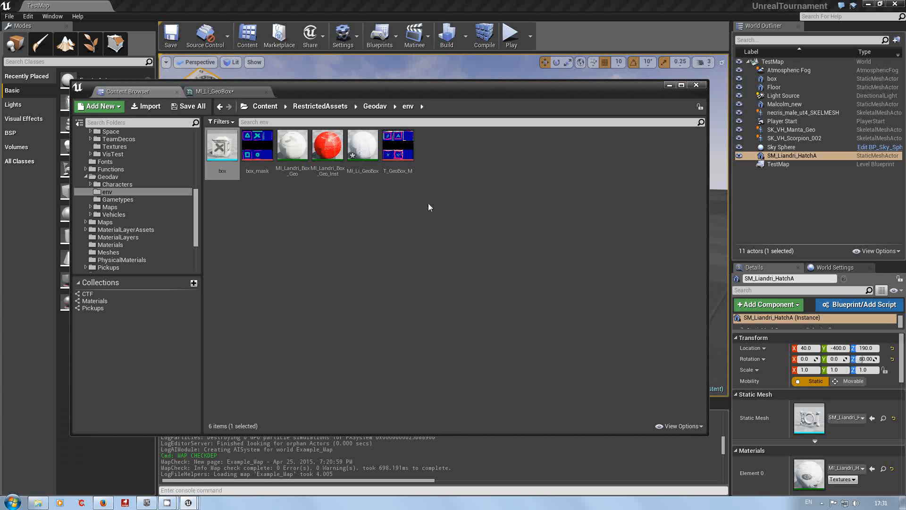
{"action": "left_click", "coordinate": [398, 147]}
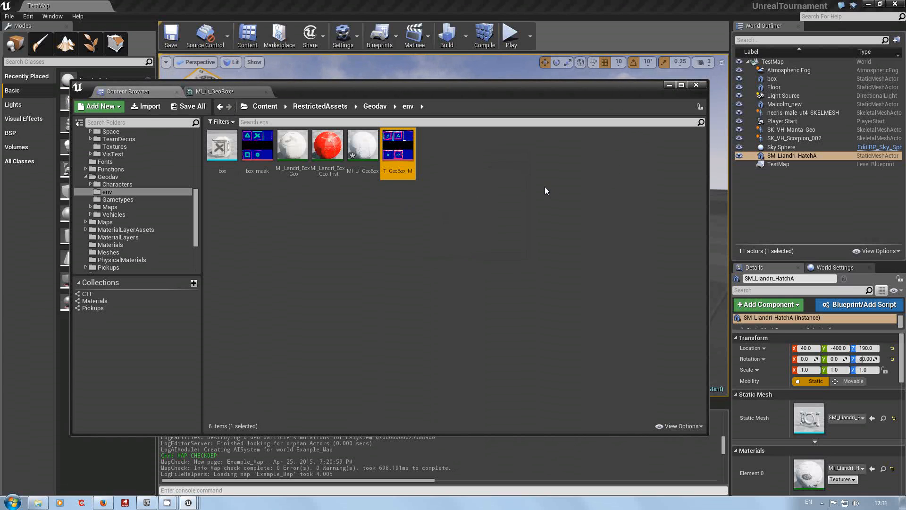
{"action": "left_click", "coordinate": [241, 92]}
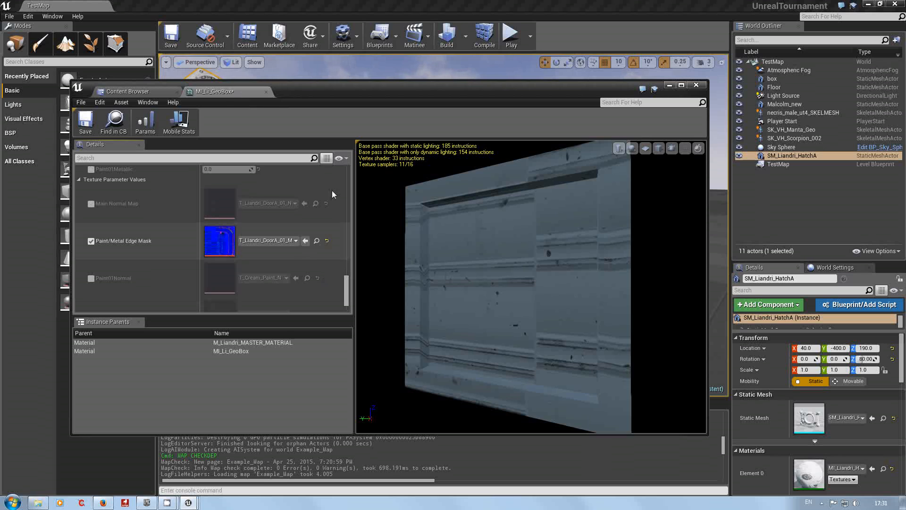
{"action": "left_click", "coordinate": [146, 90]}
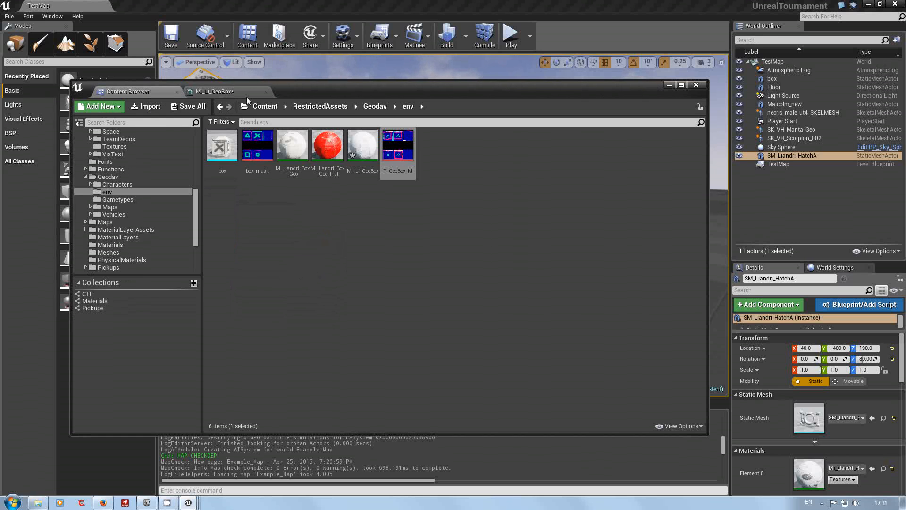
{"action": "left_click", "coordinate": [225, 92]}
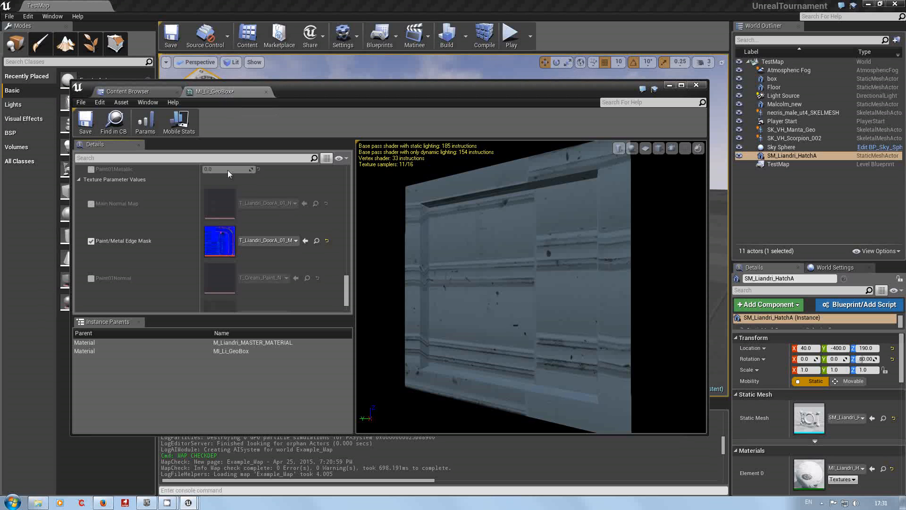
{"action": "left_click", "coordinate": [304, 241]}
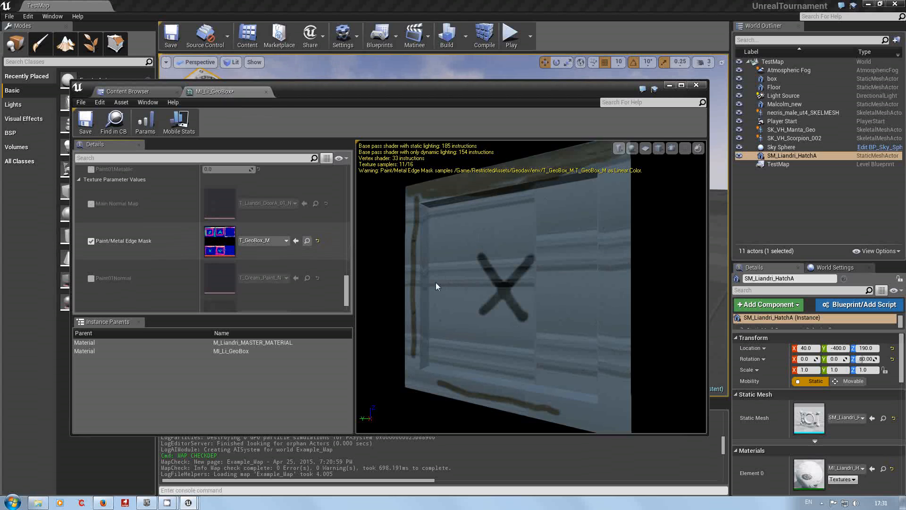
Inspect the painted symbols and worn edges that the T_GeoBox_M mask produces on every side of the previewed box.
{"action": "left_click_drag", "start_coordinate": [435, 282], "coordinate": [645, 433]}
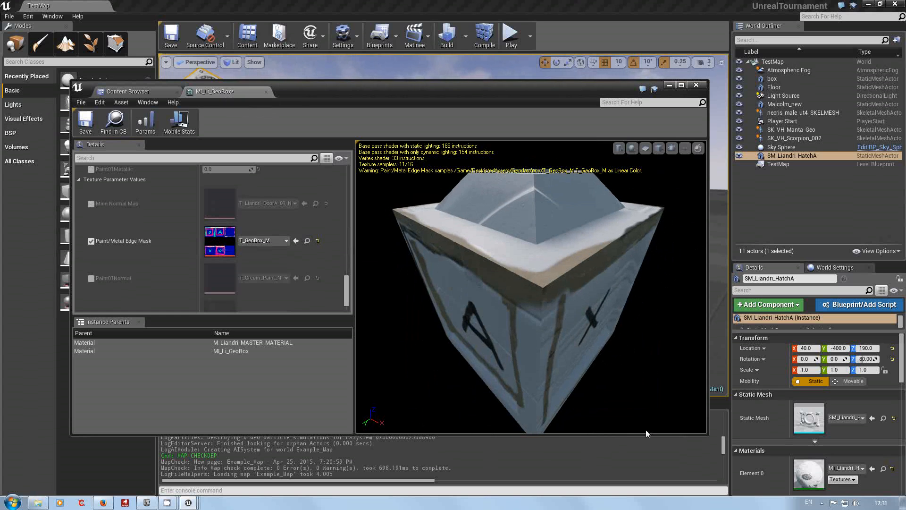
{"action": "left_click_drag", "start_coordinate": [597, 319], "coordinate": [568, 326]}
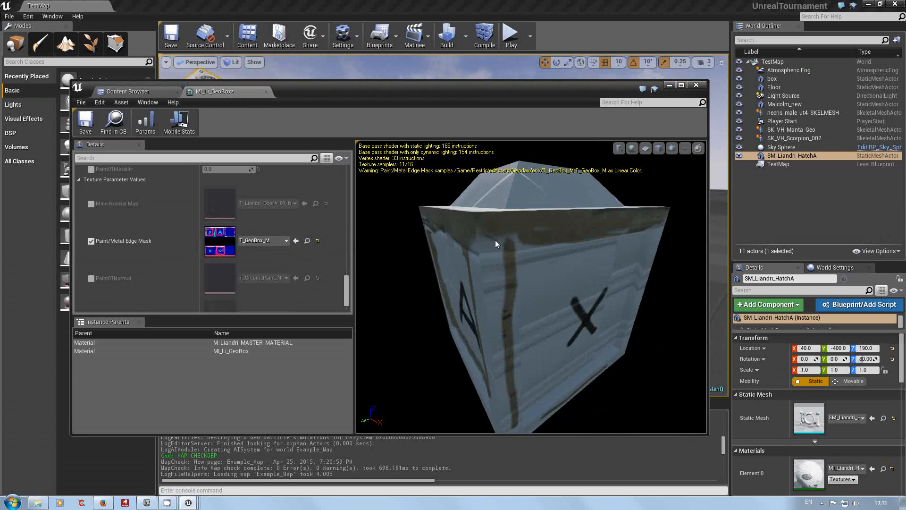
{"action": "left_click_drag", "start_coordinate": [489, 232], "coordinate": [592, 199]}
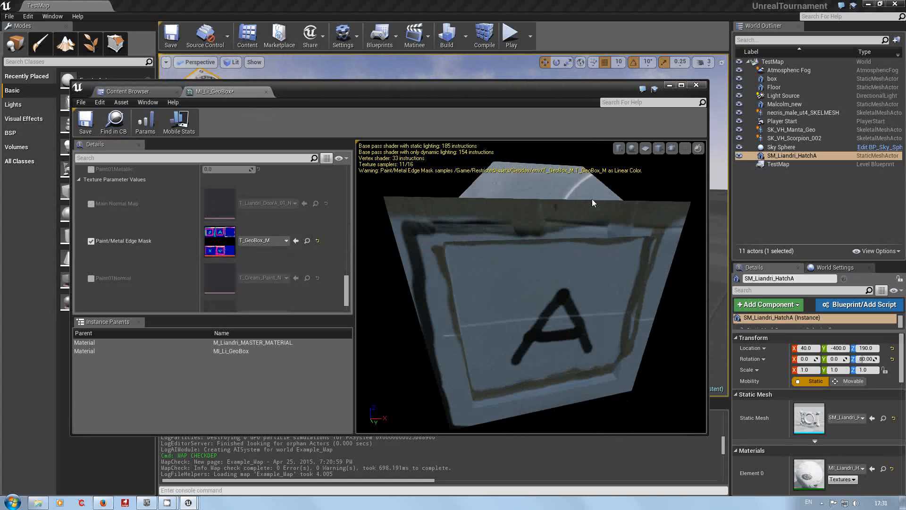
{"action": "left_click_drag", "start_coordinate": [517, 222], "coordinate": [772, 228]}
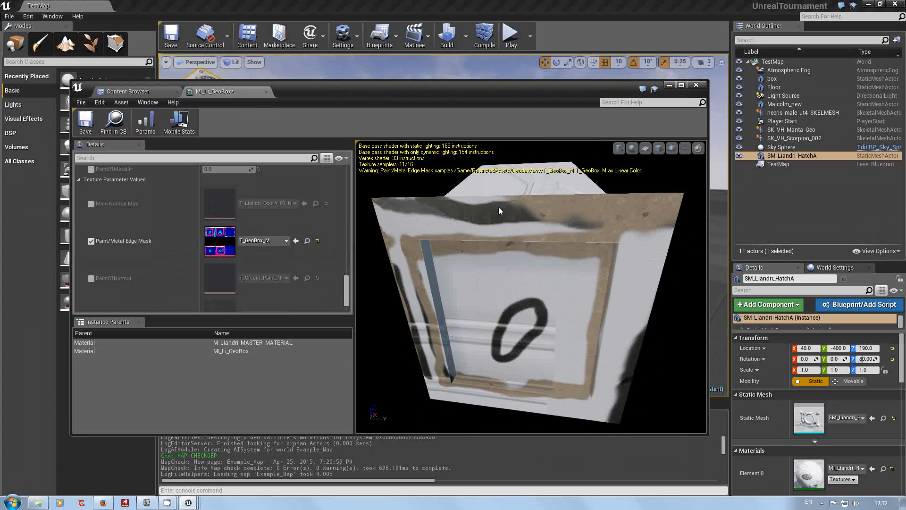
{"action": "left_click_drag", "start_coordinate": [501, 218], "coordinate": [462, 231]}
{"action": "left_click_drag", "start_coordinate": [616, 217], "coordinate": [616, 217]}
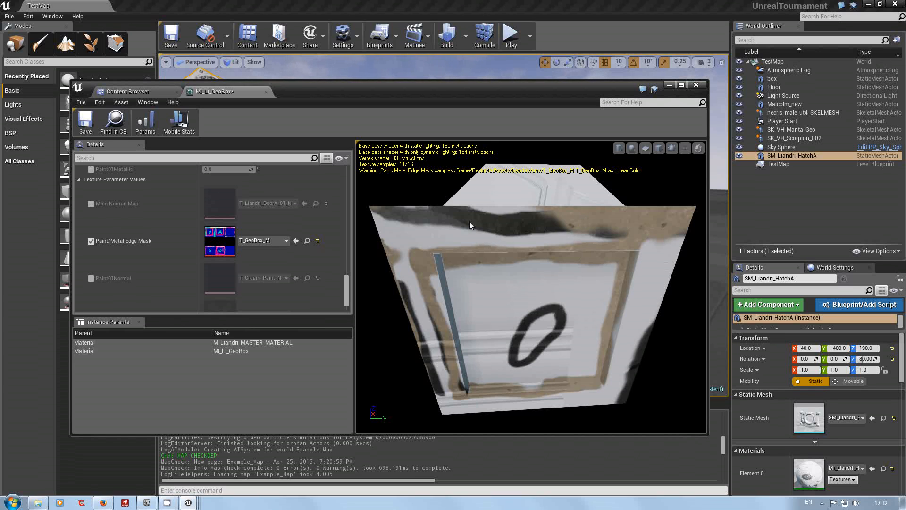
{"action": "left_click_drag", "start_coordinate": [531, 302], "coordinate": [222, 316]}
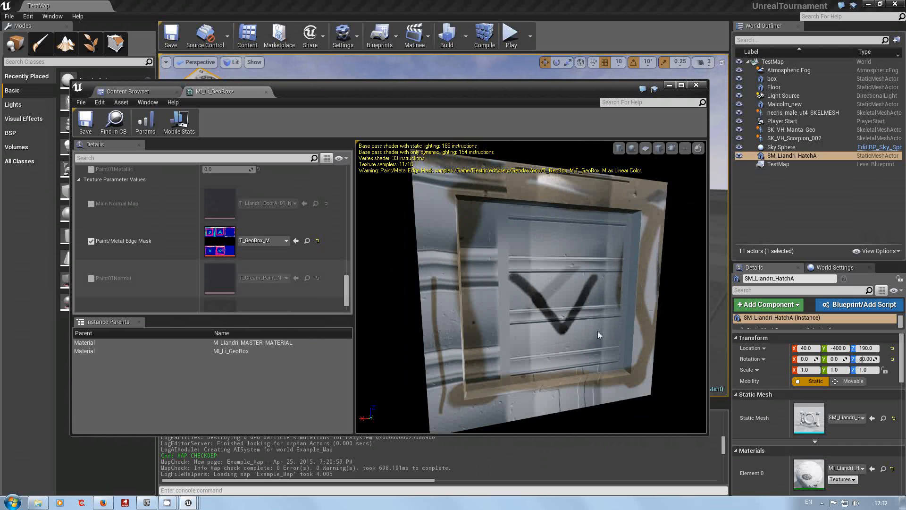
{"action": "left_click_drag", "start_coordinate": [598, 331], "coordinate": [614, 332]}
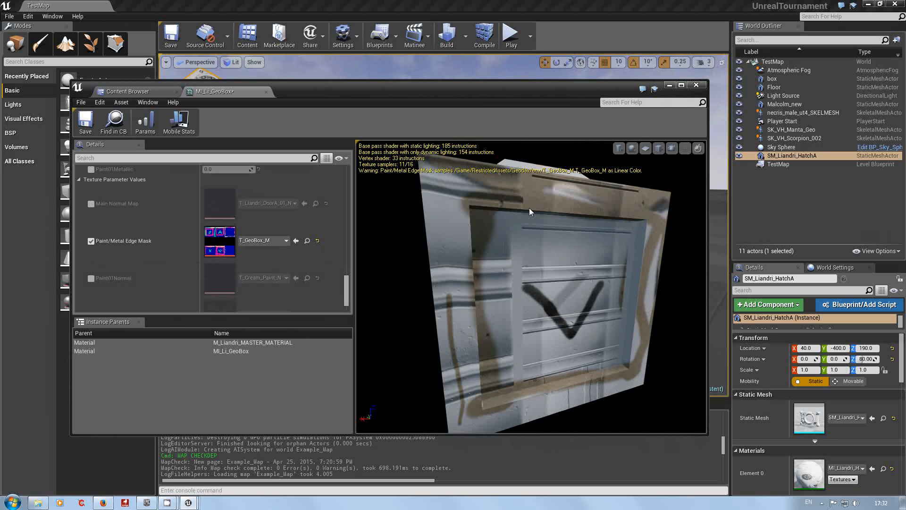
{"action": "left_click_drag", "start_coordinate": [593, 259], "coordinate": [364, 273]}
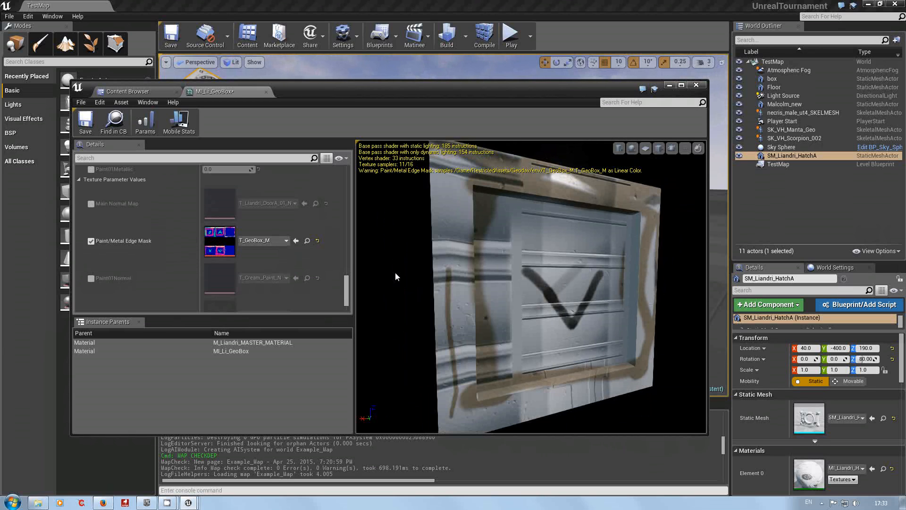
Save MI_Li_GeoBox and create a child material instance from it in the env folder, keeping the default name.
{"action": "left_click_drag", "start_coordinate": [347, 284], "coordinate": [344, 168]}
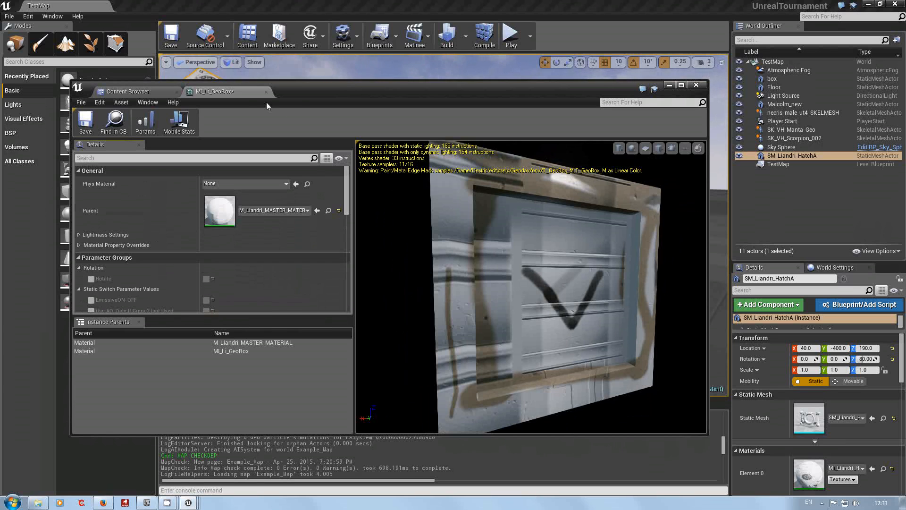
{"action": "left_click", "coordinate": [86, 126]}
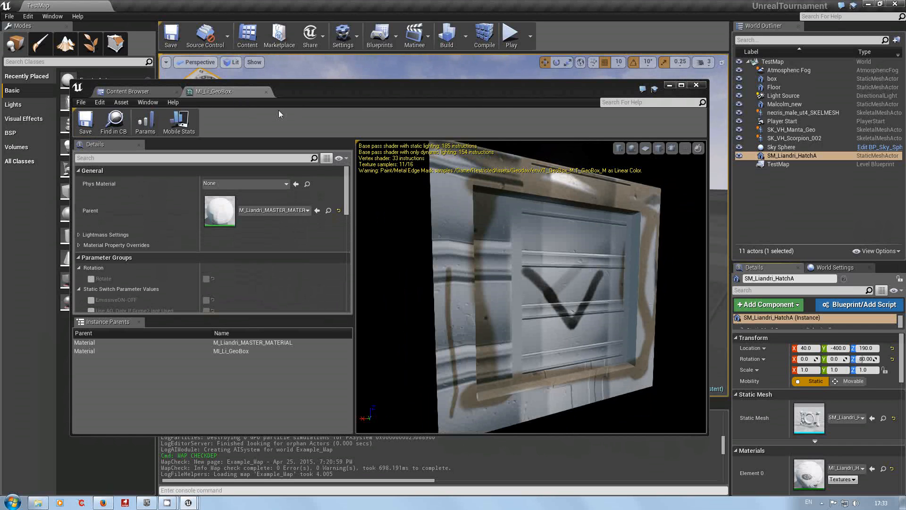
{"action": "left_click", "coordinate": [140, 92]}
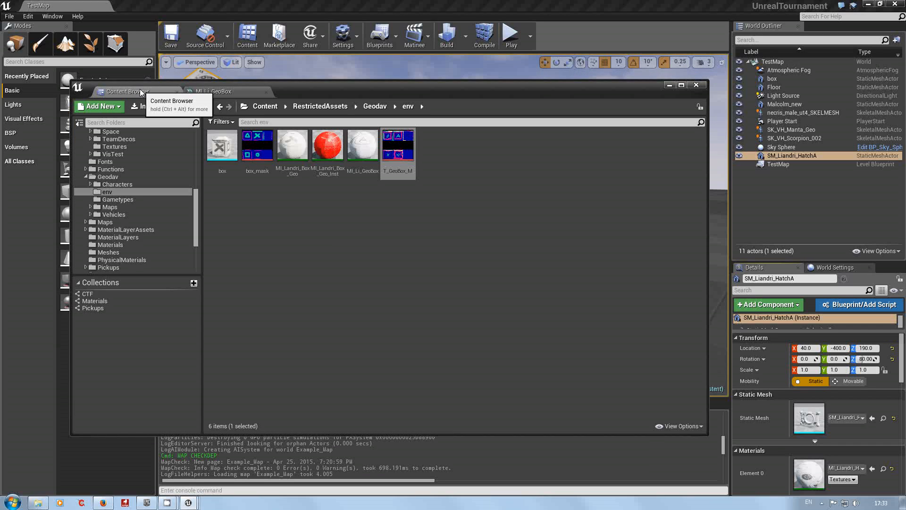
{"action": "right_click", "coordinate": [344, 261]}
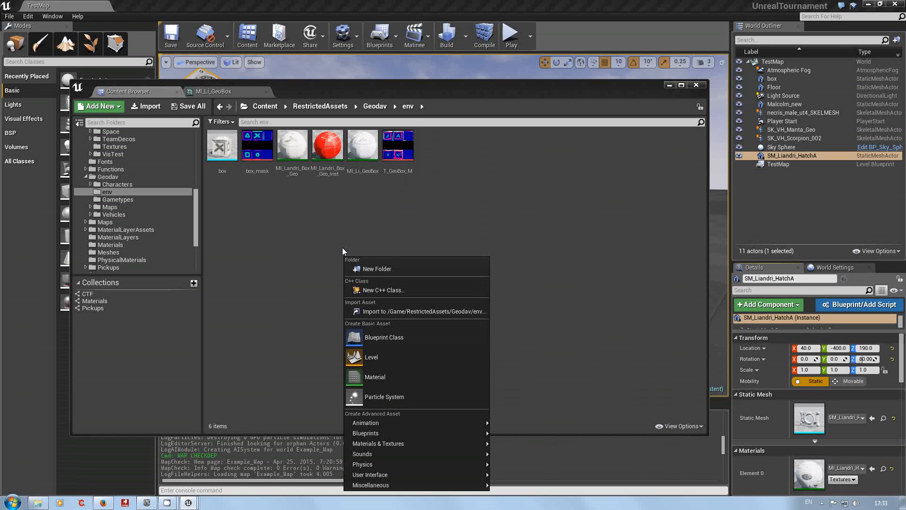
{"action": "left_click", "coordinate": [342, 247]}
{"action": "right_click", "coordinate": [356, 150]}
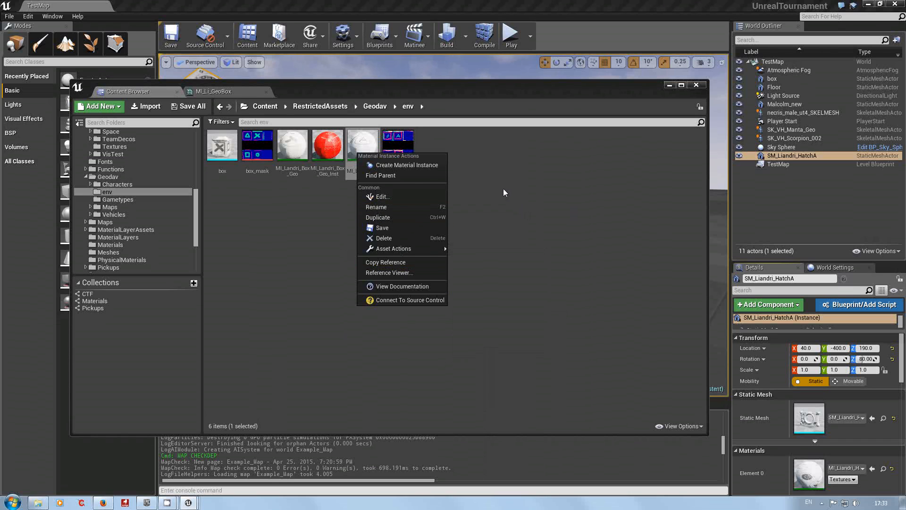
{"action": "left_click", "coordinate": [407, 166]}
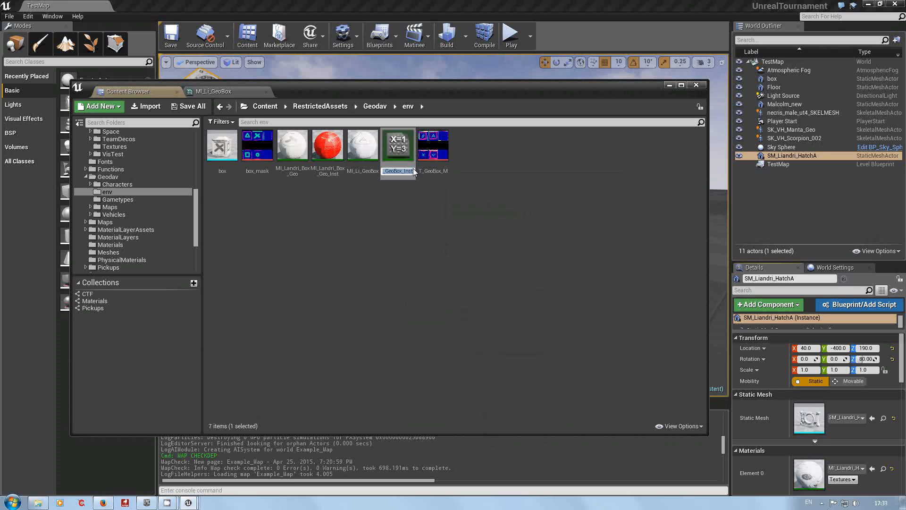
{"action": "key", "text": "Return"}
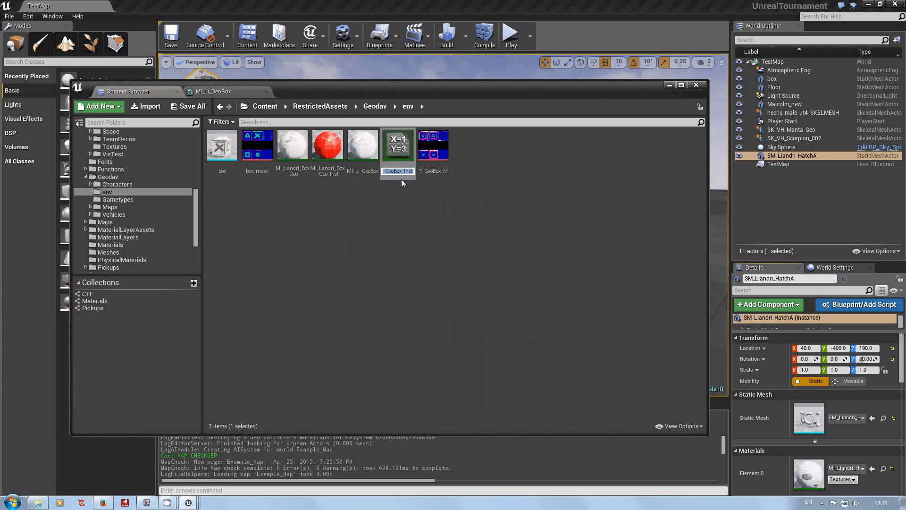
Open the new child instance and use the box mesh from the env folder as its preview mesh.
{"action": "double_click", "coordinate": [401, 152]}
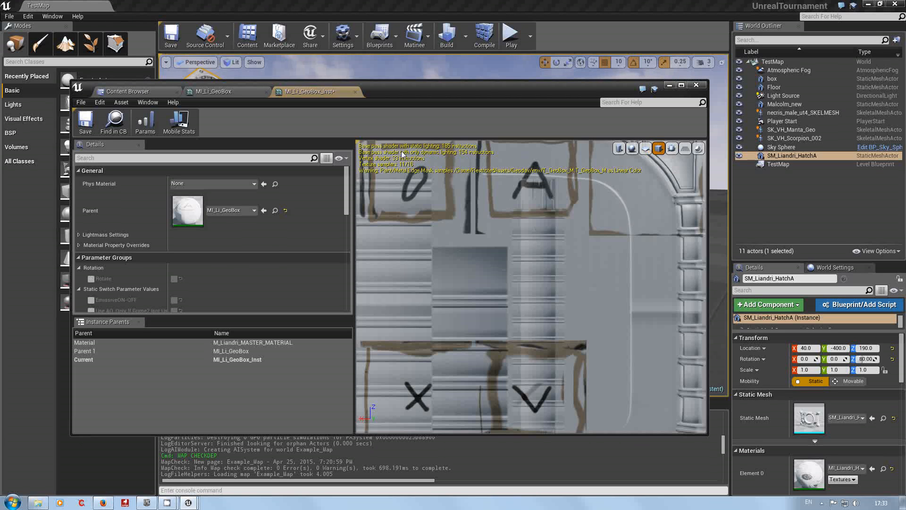
{"action": "right_click_drag", "start_coordinate": [442, 219], "coordinate": [442, 269]}
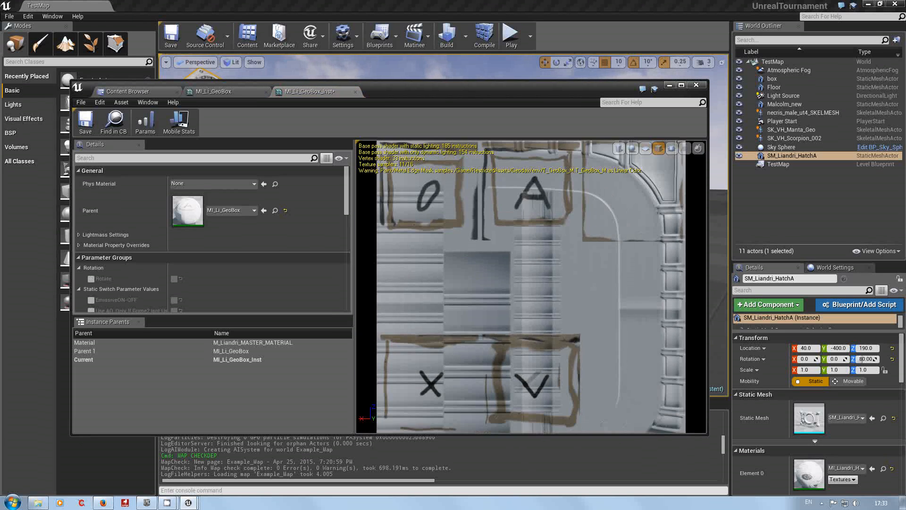
{"action": "left_click_drag", "start_coordinate": [442, 219], "coordinate": [576, 255]}
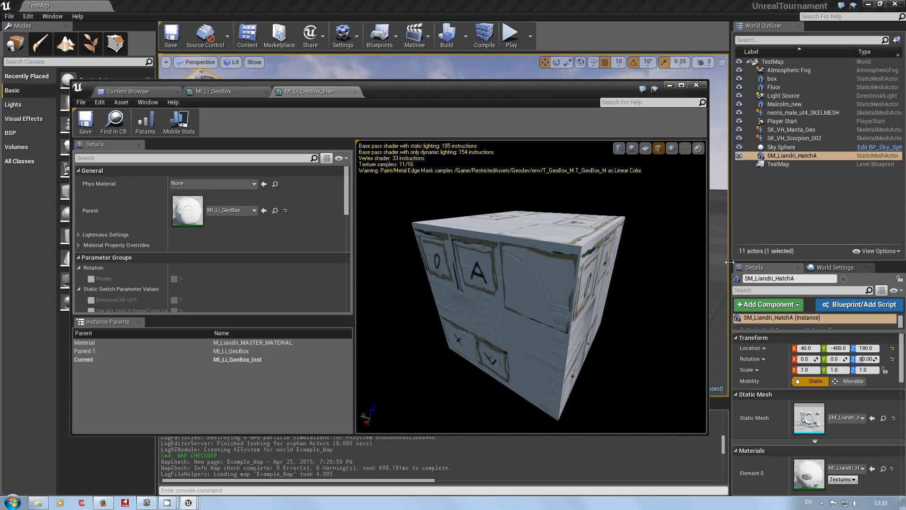
{"action": "left_click", "coordinate": [126, 91]}
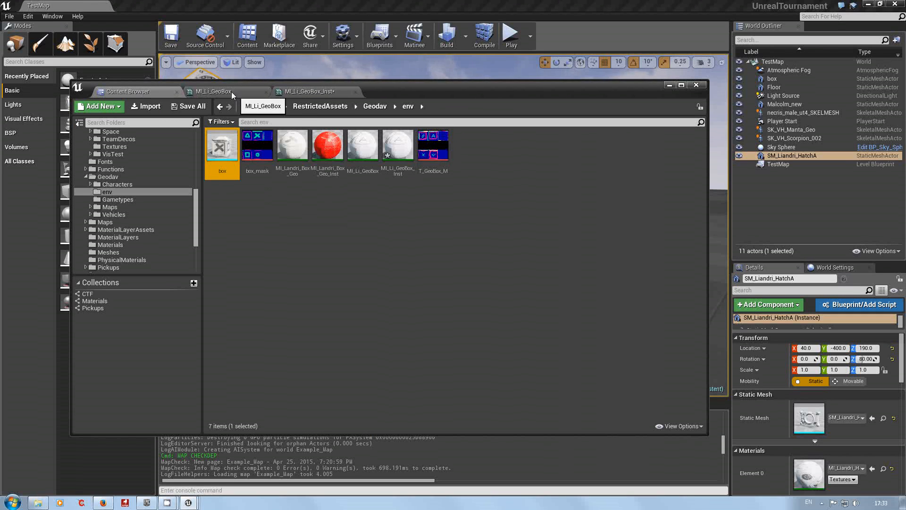
{"action": "left_click", "coordinate": [334, 93]}
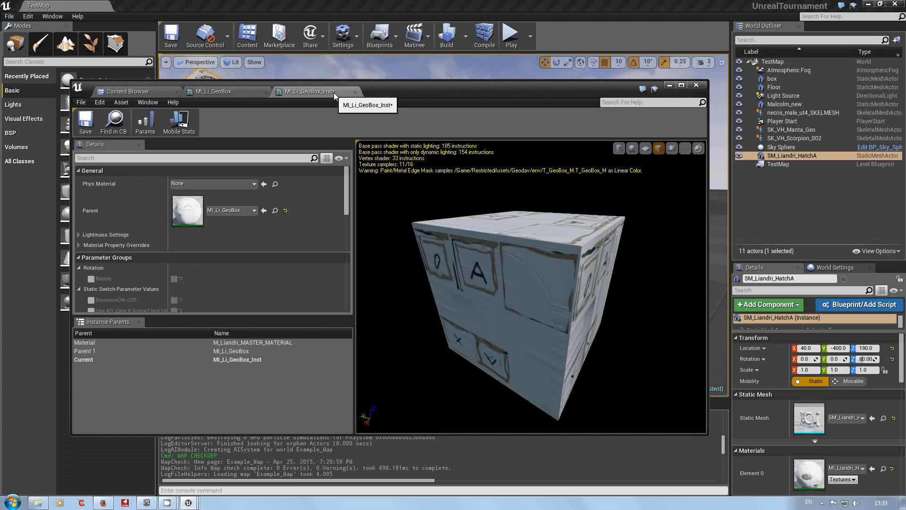
{"action": "left_click", "coordinate": [671, 148]}
{"action": "left_click_drag", "start_coordinate": [531, 288], "coordinate": [439, 273]}
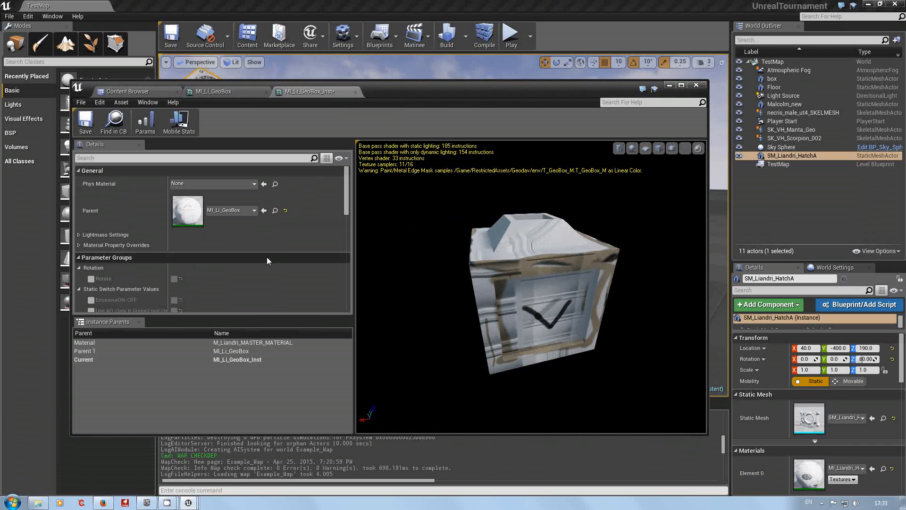
Override the Diffuse Tint of the child instance with magenta, using R 0.64, G 0.024 and B 0.469.
{"action": "left_click", "coordinate": [219, 90]}
{"action": "left_click", "coordinate": [310, 91]}
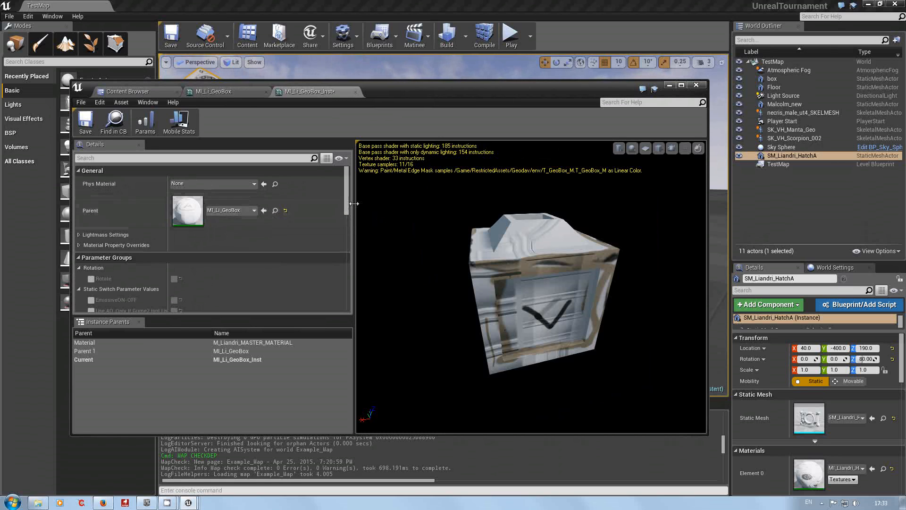
{"action": "scroll", "coordinate": [346, 191], "scroll_direction": "down", "scroll_amount": 5}
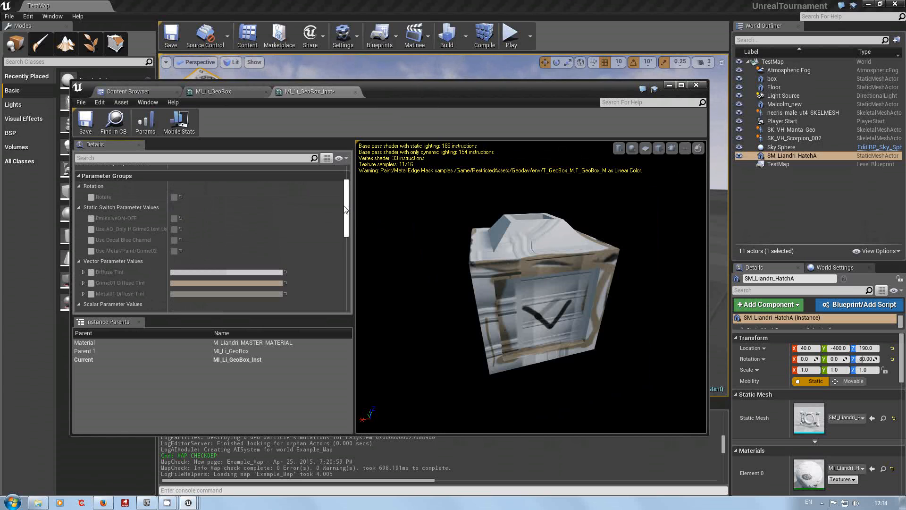
{"action": "mouse_move", "coordinate": [346, 212]}
{"action": "left_mouse_down"}
{"action": "mouse_move", "coordinate": [343, 311]}
{"action": "mouse_move", "coordinate": [333, 258]}
{"action": "mouse_move", "coordinate": [335, 296]}
{"action": "left_mouse_up"}
{"action": "scroll", "coordinate": [335, 296], "scroll_direction": "up", "scroll_amount": 10}
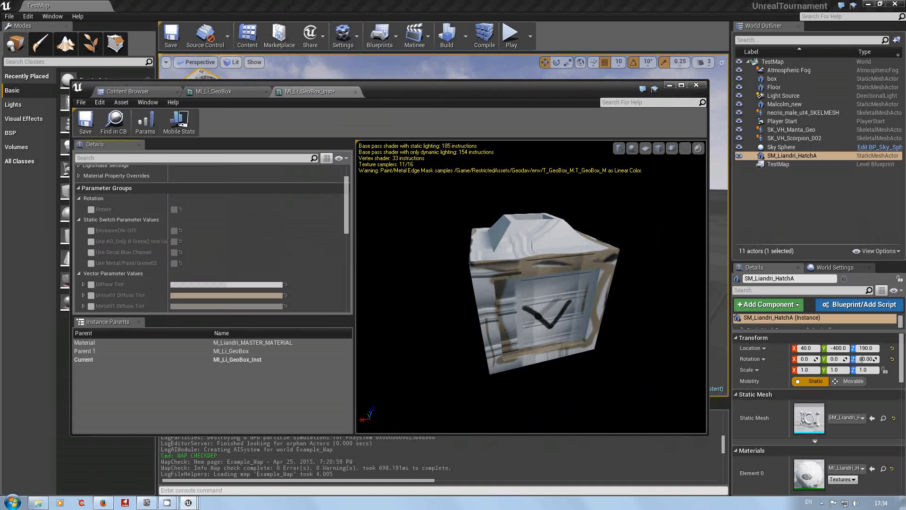
{"action": "left_click_drag", "start_coordinate": [533, 220], "coordinate": [533, 220]}
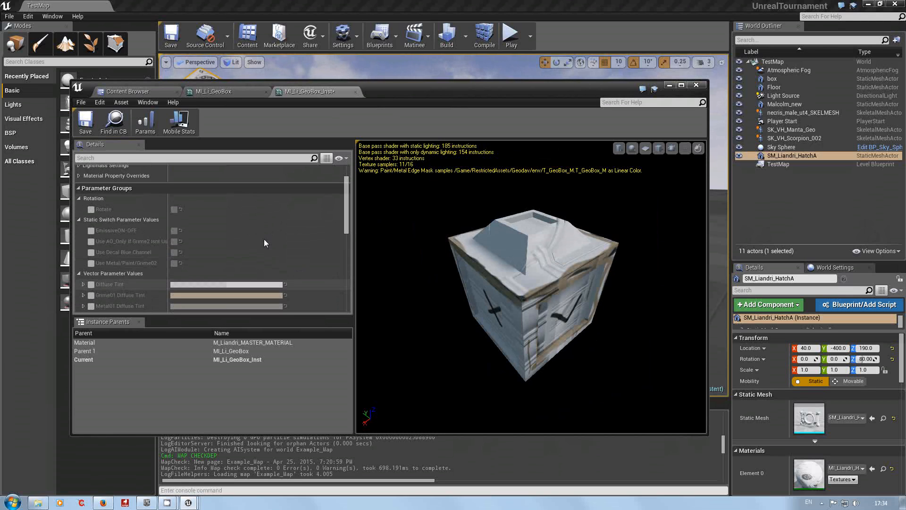
{"action": "left_click_drag", "start_coordinate": [343, 226], "coordinate": [342, 236]}
{"action": "left_click", "coordinate": [83, 256]}
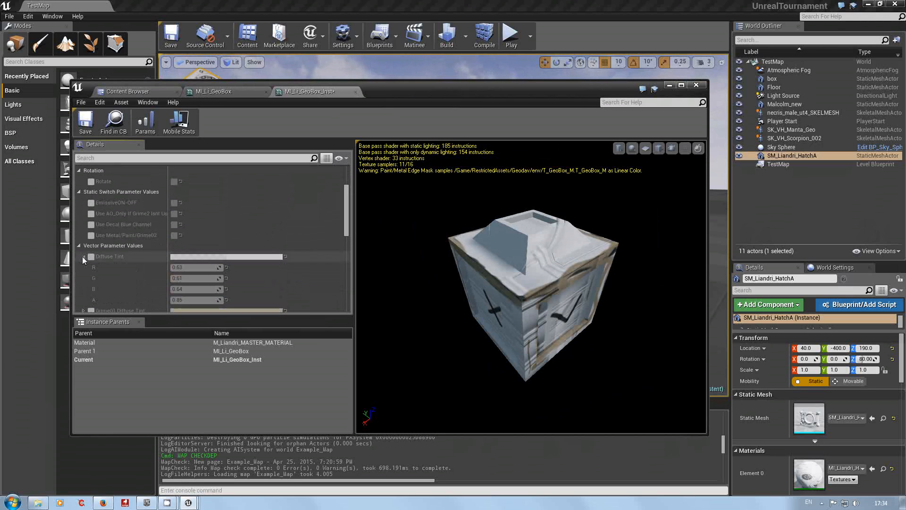
{"action": "left_click", "coordinate": [92, 256]}
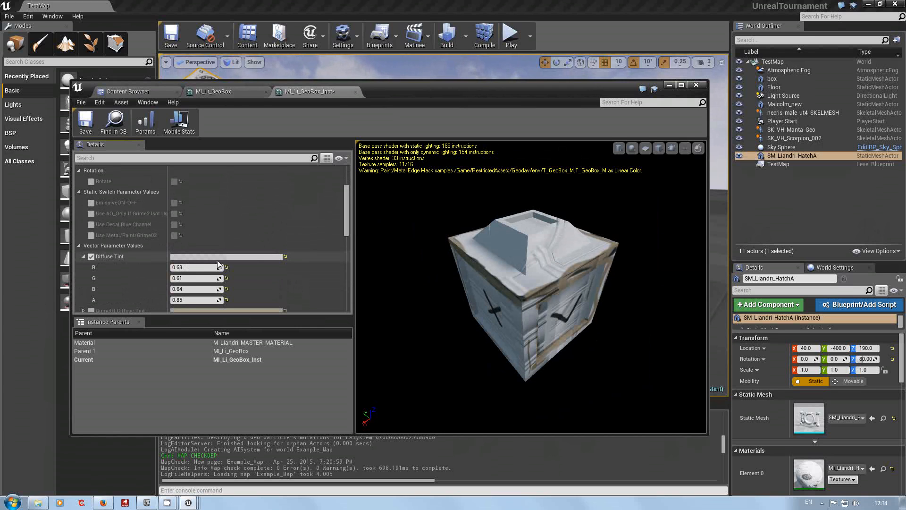
{"action": "left_click", "coordinate": [254, 258]}
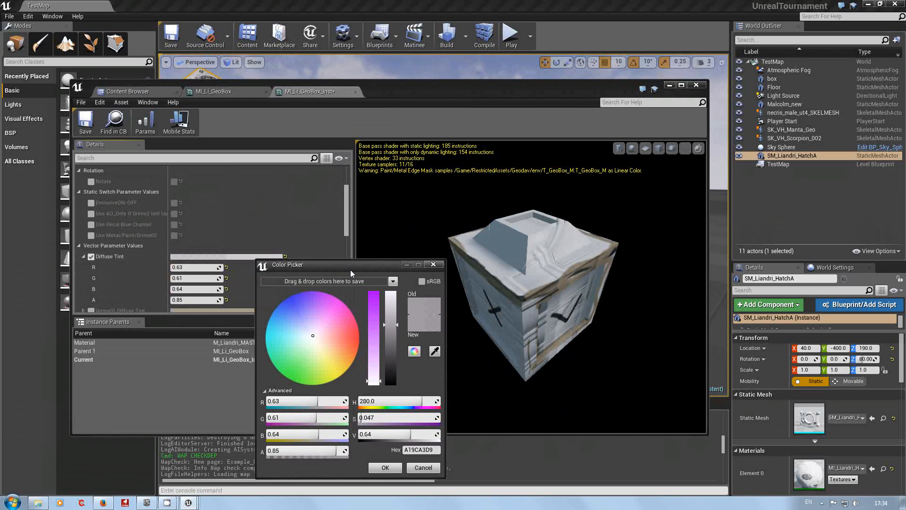
{"action": "left_click", "coordinate": [346, 306]}
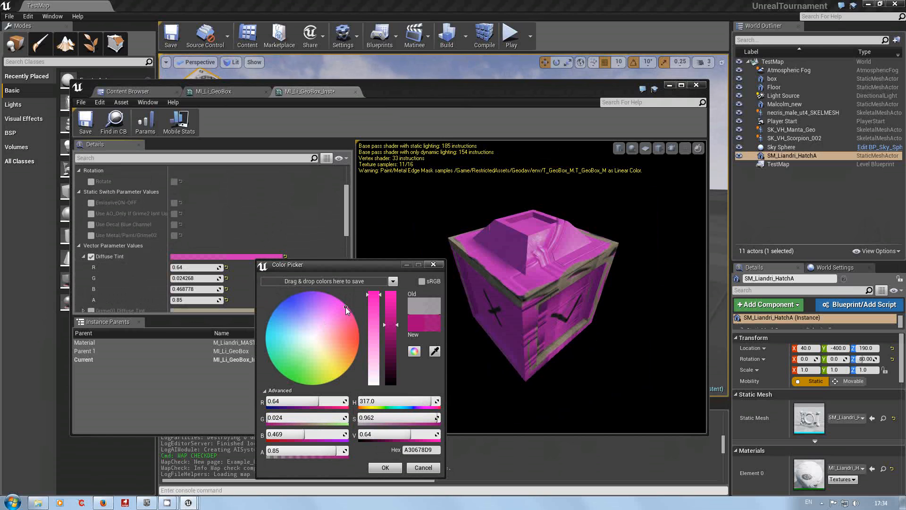
{"action": "left_click", "coordinate": [434, 264]}
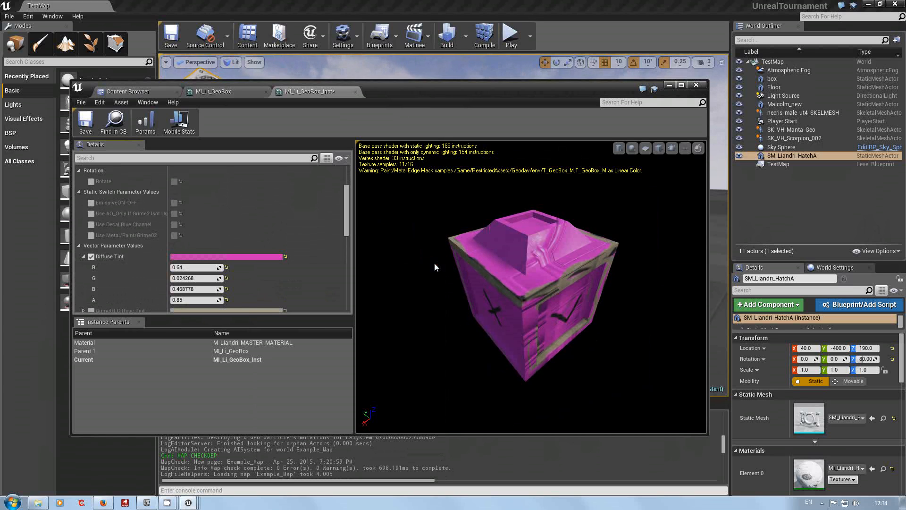
Compare the tinted box with its parent MI_Li_GeoBox and change the child's Diffuse Tint to a softer pink, R 0.64, G 0.187, B 0.33.
{"action": "left_click_drag", "start_coordinate": [448, 332], "coordinate": [649, 346]}
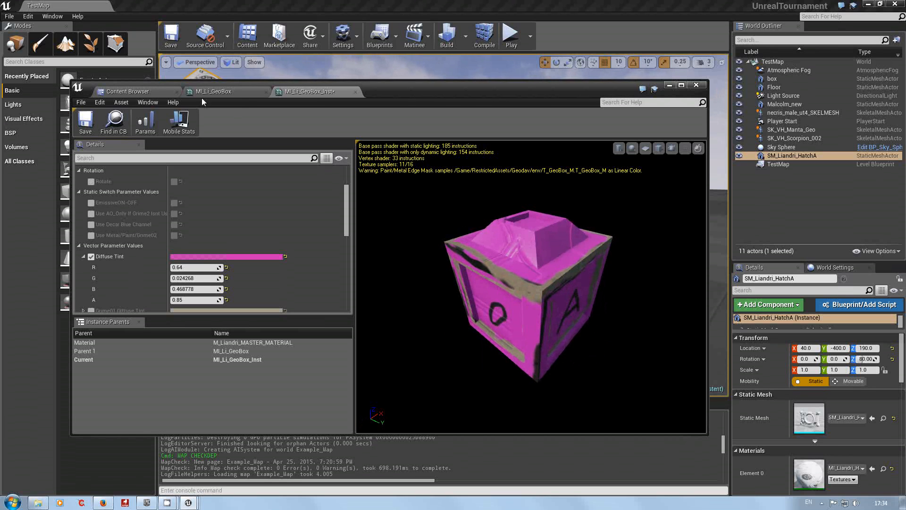
{"action": "left_click", "coordinate": [213, 91]}
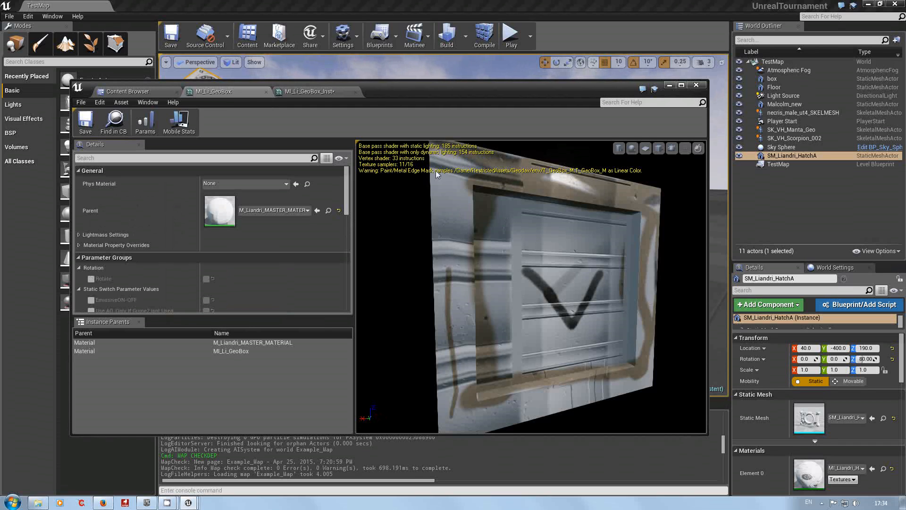
{"action": "left_click", "coordinate": [322, 91]}
{"action": "left_click_drag", "start_coordinate": [482, 181], "coordinate": [461, 184]}
{"action": "left_click_drag", "start_coordinate": [519, 283], "coordinate": [391, 103]}
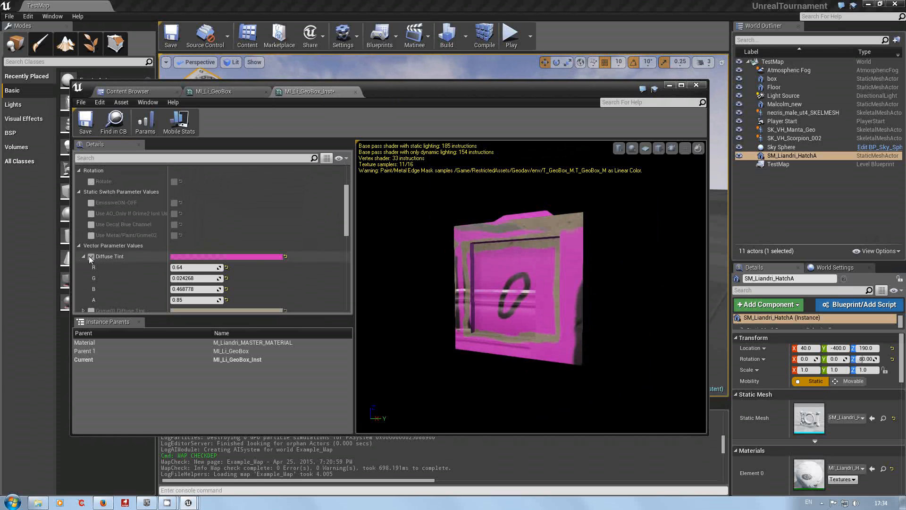
{"action": "left_click", "coordinate": [257, 257]}
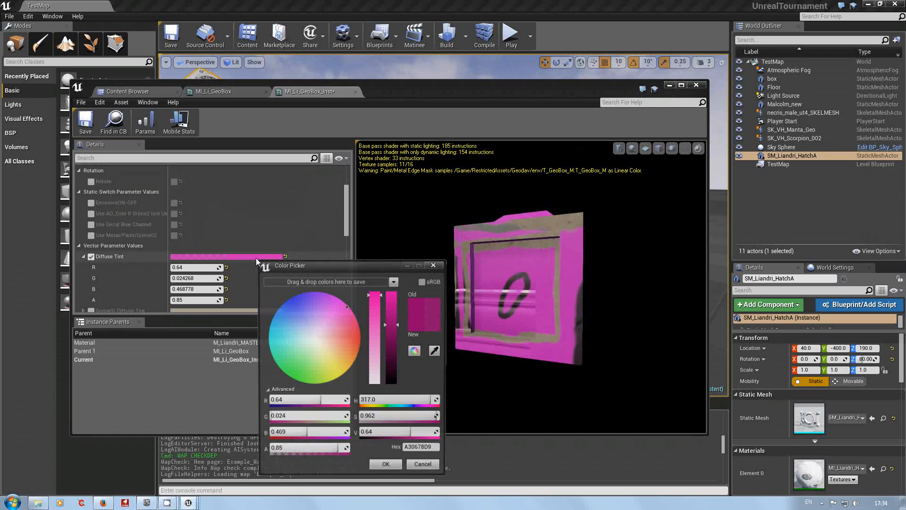
{"action": "left_click_drag", "start_coordinate": [347, 310], "coordinate": [345, 327]}
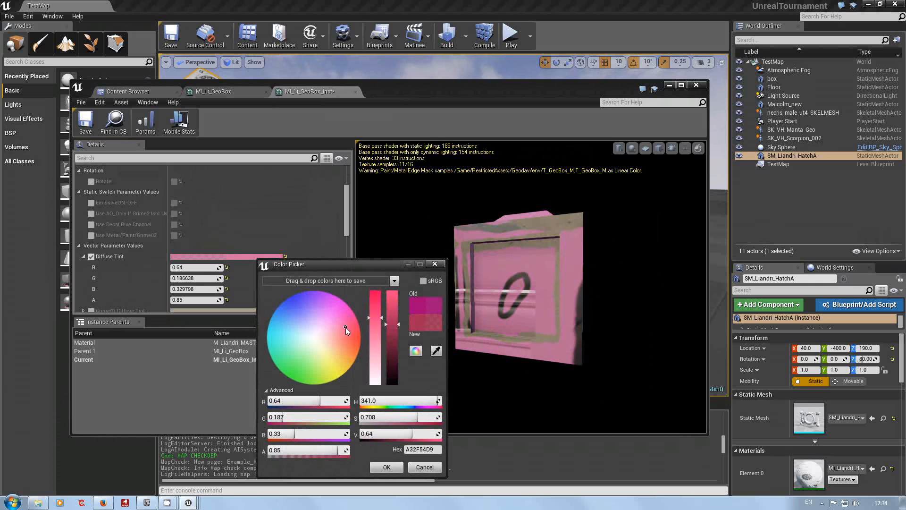
{"action": "left_click", "coordinate": [387, 467]}
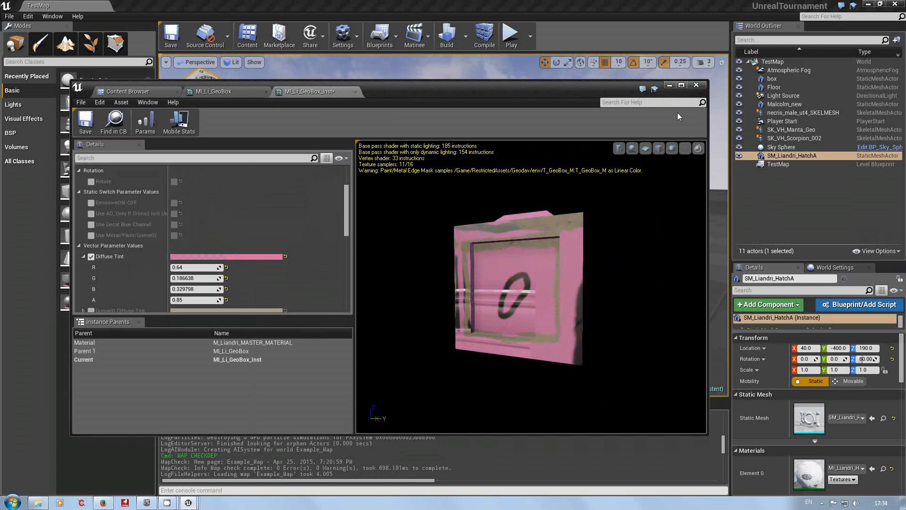
Examine the material elements assigned to SM_Liandri_HatchA in the level.
{"action": "left_click_drag", "start_coordinate": [494, 91], "coordinate": [521, 251]}
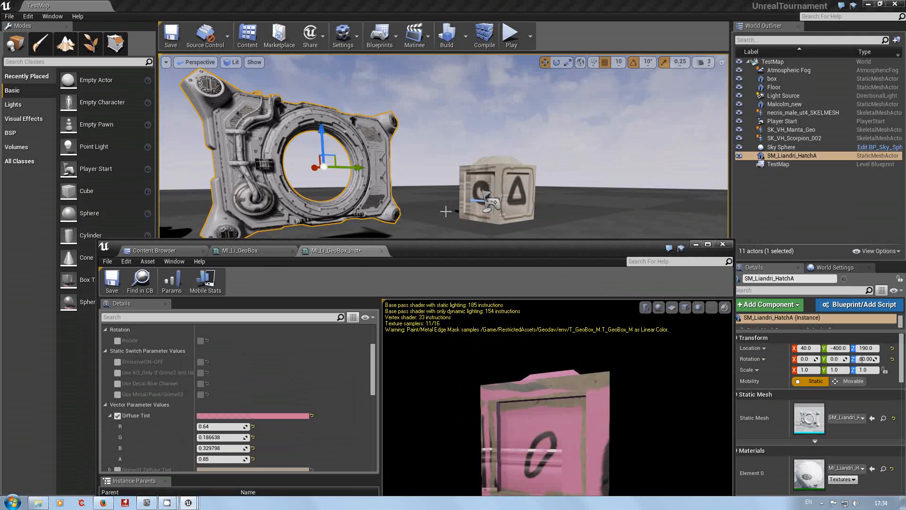
{"action": "left_click", "coordinate": [392, 207]}
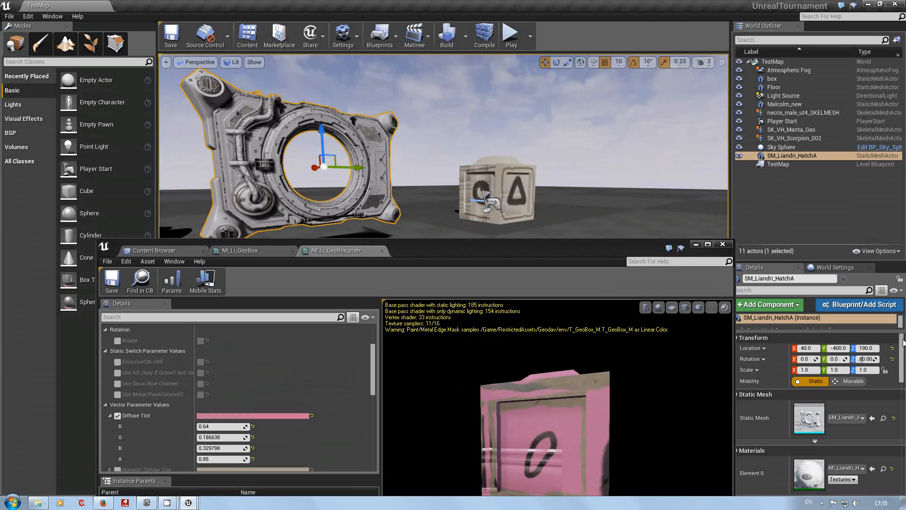
{"action": "left_click_drag", "start_coordinate": [902, 349], "coordinate": [903, 375]}
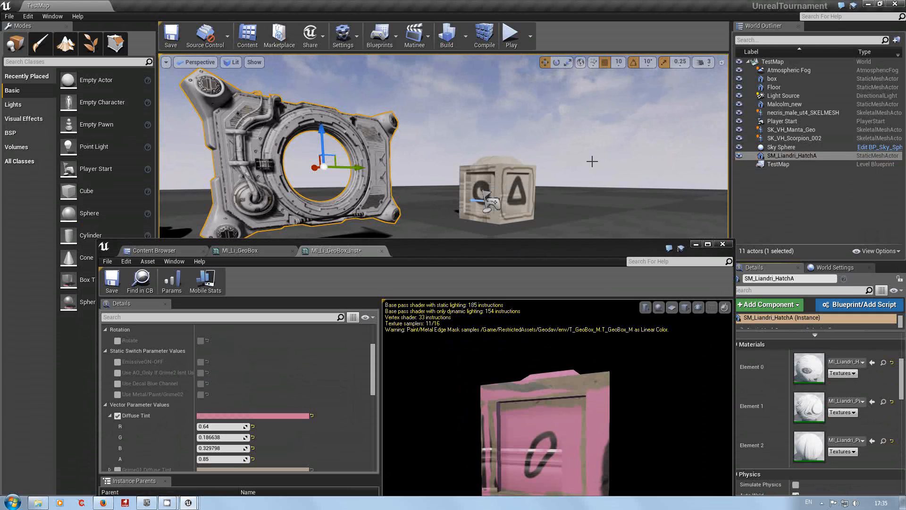
Look through the Materials & Textures asset types that can be created in the env folder, without creating any.
{"action": "left_click_drag", "start_coordinate": [571, 248], "coordinate": [542, 160]}
{"action": "left_click", "coordinate": [155, 151]}
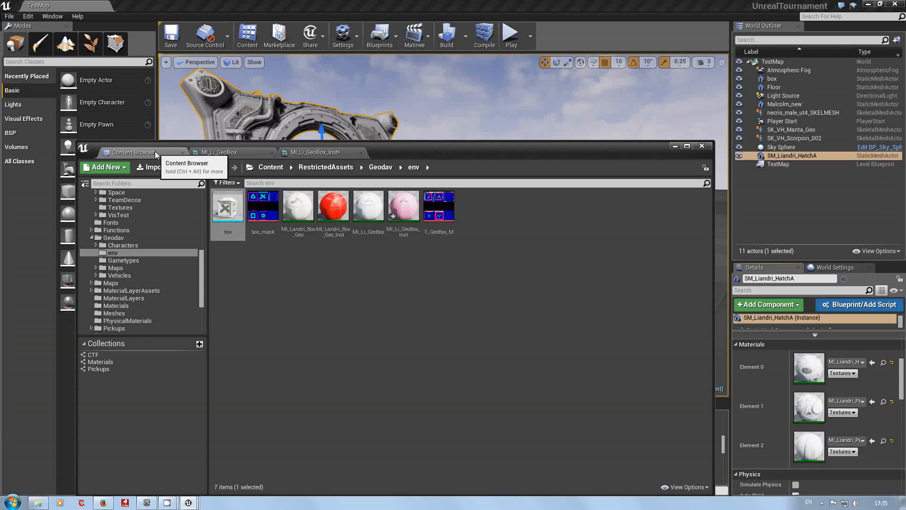
{"action": "right_click", "coordinate": [340, 289]}
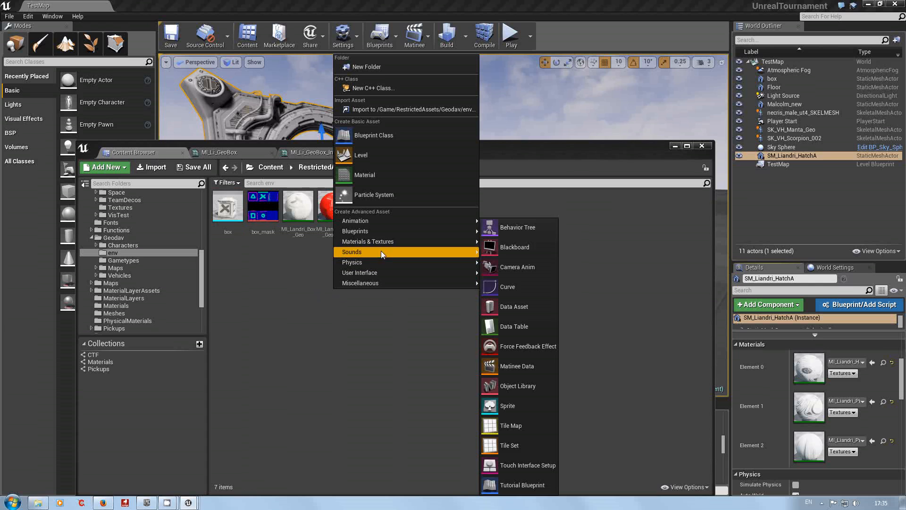
{"action": "mouse_move", "coordinate": [412, 243]}
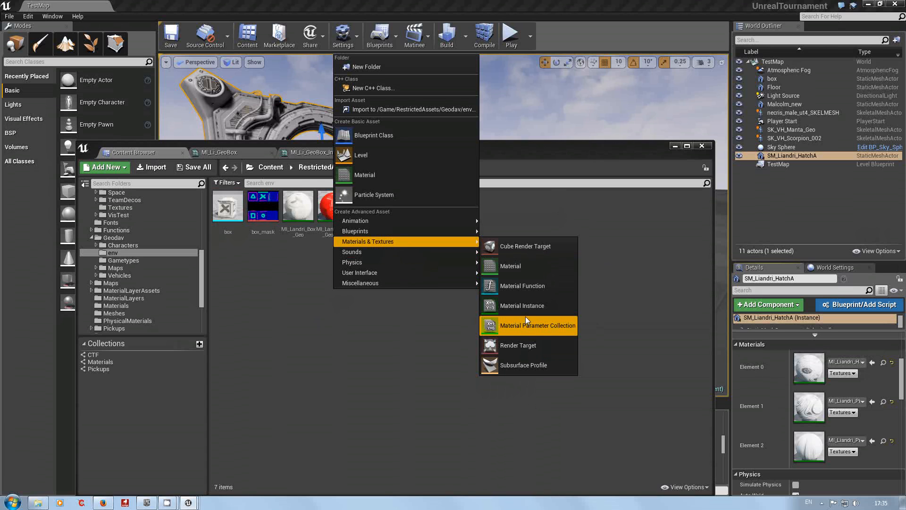
{"action": "left_click", "coordinate": [614, 210]}
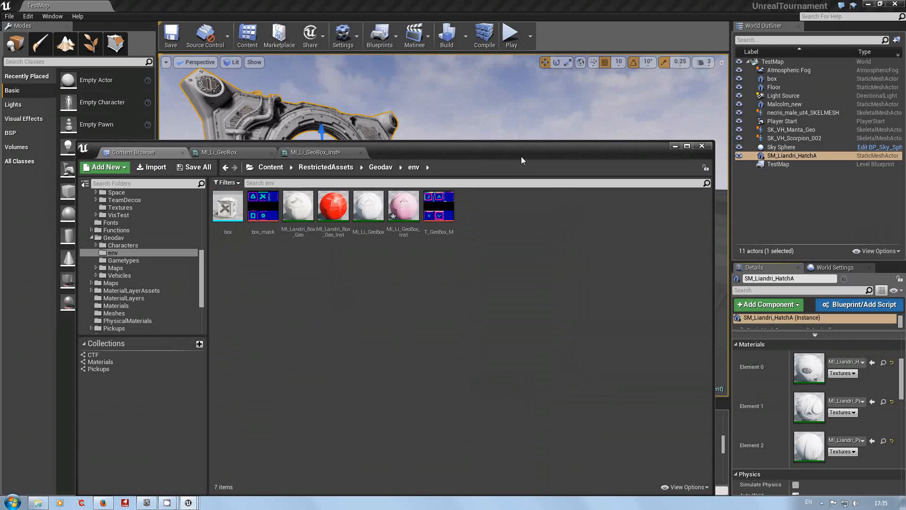
{"action": "left_click_drag", "start_coordinate": [522, 157], "coordinate": [541, 313]}
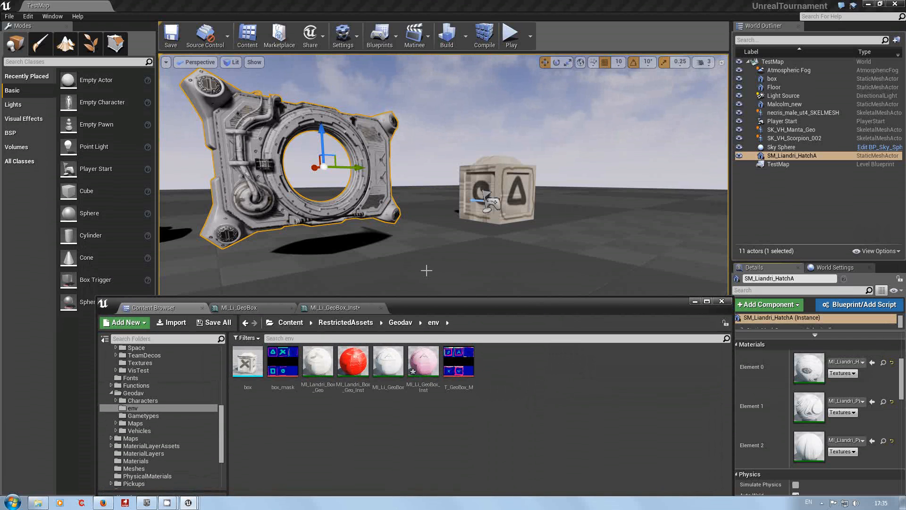
{"action": "mouse_move", "coordinate": [447, 253]}
{"action": "right_mouse_down"}
{"action": "mouse_move", "coordinate": [352, 253]}
{"action": "mouse_move", "coordinate": [429, 253]}
{"action": "right_mouse_up"}
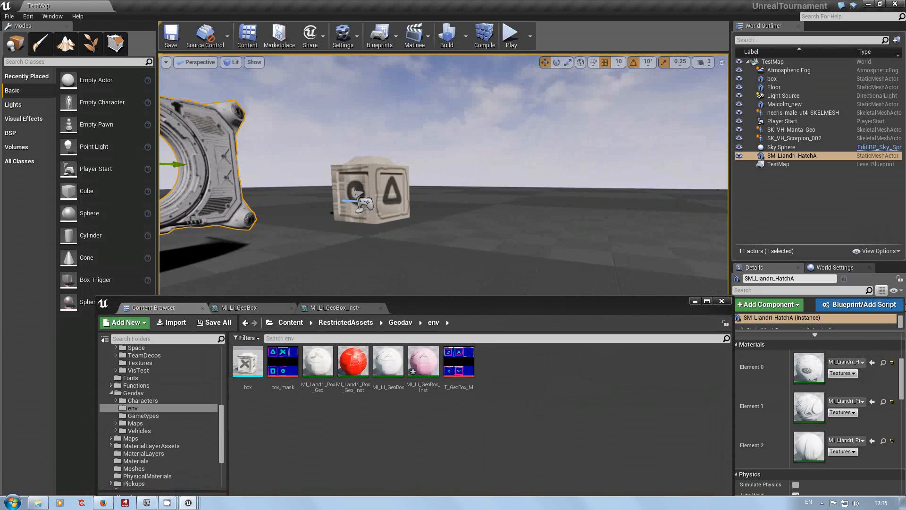
{"action": "mouse_move", "coordinate": [512, 263]}
{"action": "right_mouse_down"}
{"action": "mouse_move", "coordinate": [594, 263]}
{"action": "mouse_move", "coordinate": [453, 255]}
{"action": "right_mouse_up"}
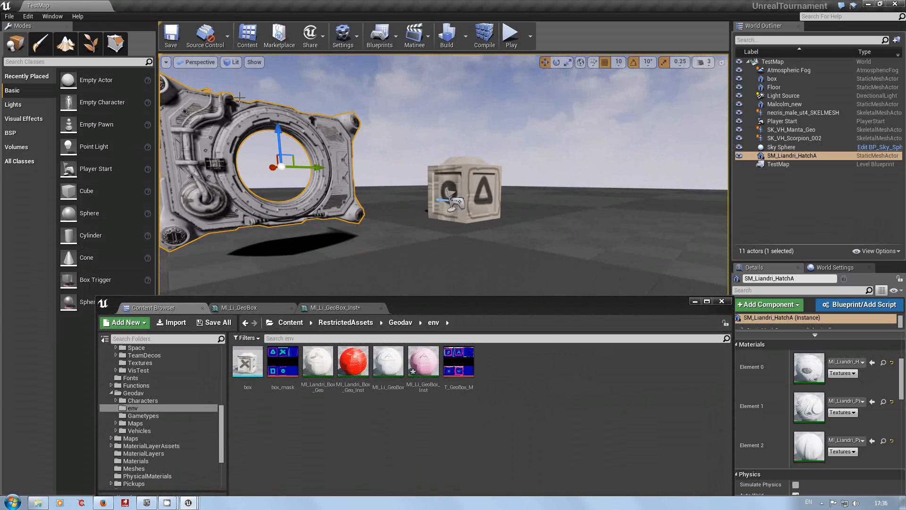
{"action": "mouse_move", "coordinate": [329, 165]}
{"action": "left_mouse_down"}
{"action": "mouse_move", "coordinate": [278, 175]}
{"action": "mouse_move", "coordinate": [251, 207]}
{"action": "left_mouse_up"}
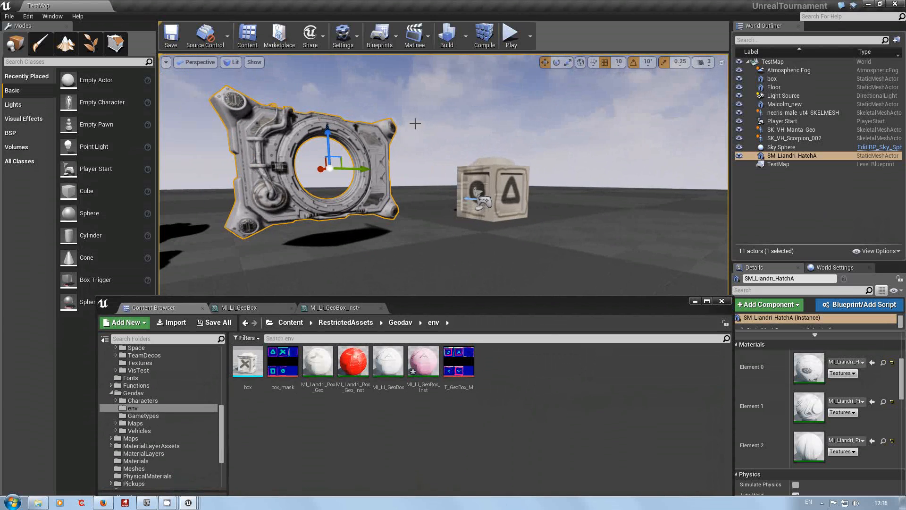
{"action": "left_click", "coordinate": [396, 42]}
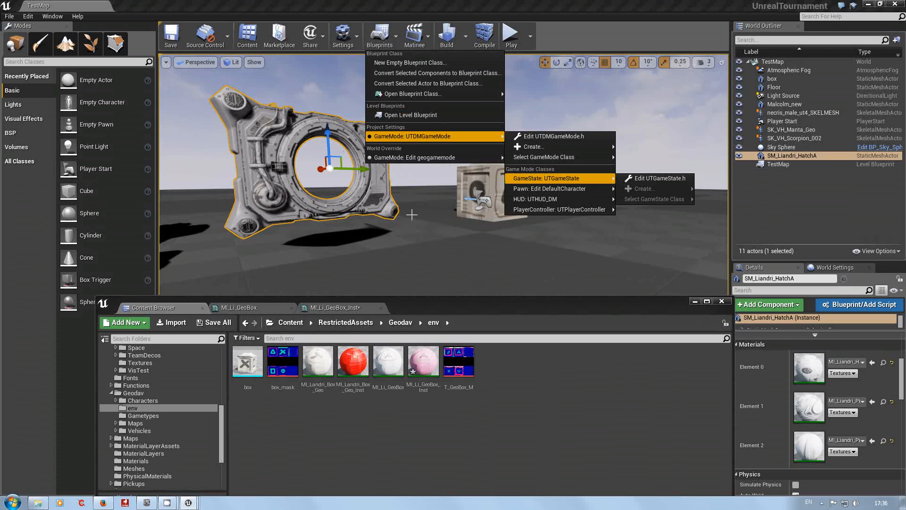
{"action": "left_click", "coordinate": [441, 204]}
{"action": "left_click", "coordinate": [441, 205]}
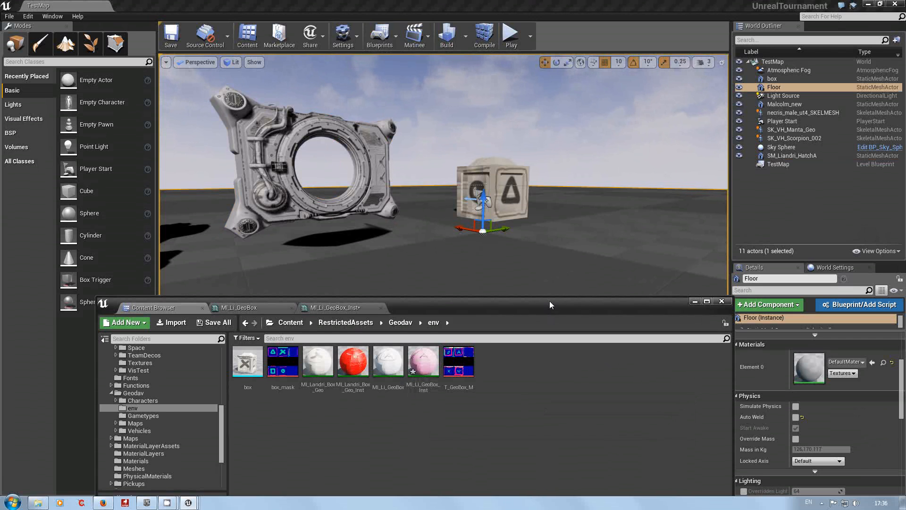
Open MI_Li_GeoBox from the env folder and examine its Paint/Metal Edge Mask override and the symbols on the previewed box from several sides.
{"action": "left_click_drag", "start_coordinate": [549, 301], "coordinate": [511, 127]}
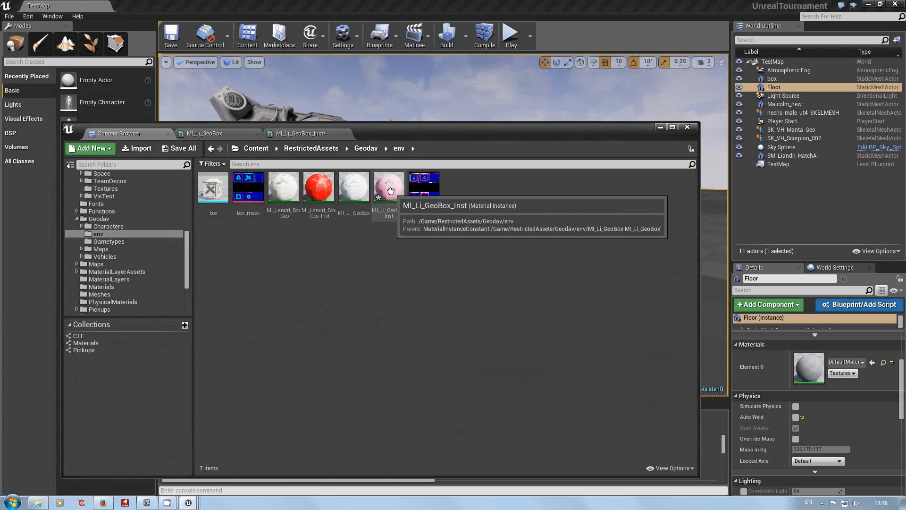
{"action": "double_click", "coordinate": [354, 187]}
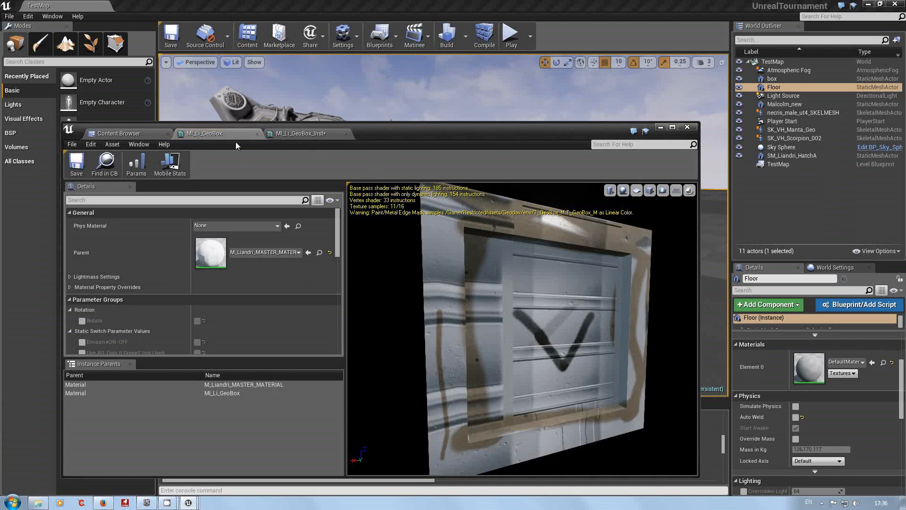
{"action": "left_click_drag", "start_coordinate": [393, 132], "coordinate": [466, 111]}
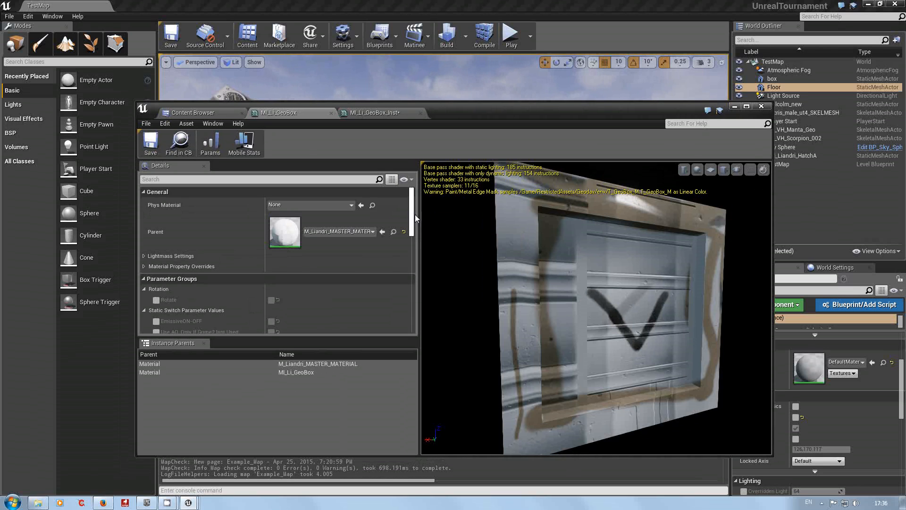
{"action": "left_click_drag", "start_coordinate": [411, 215], "coordinate": [413, 318]}
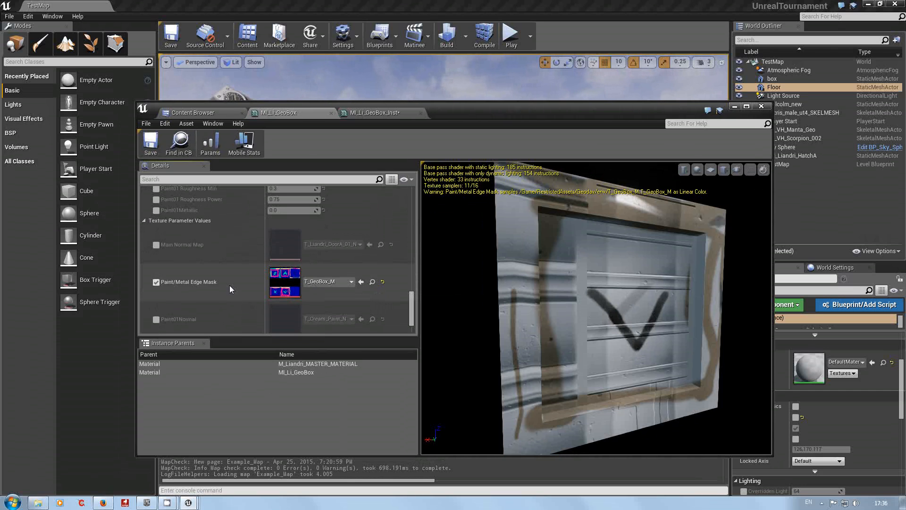
{"action": "left_click_drag", "start_coordinate": [536, 312], "coordinate": [708, 409]}
{"action": "left_click_drag", "start_coordinate": [543, 319], "coordinate": [770, 196]}
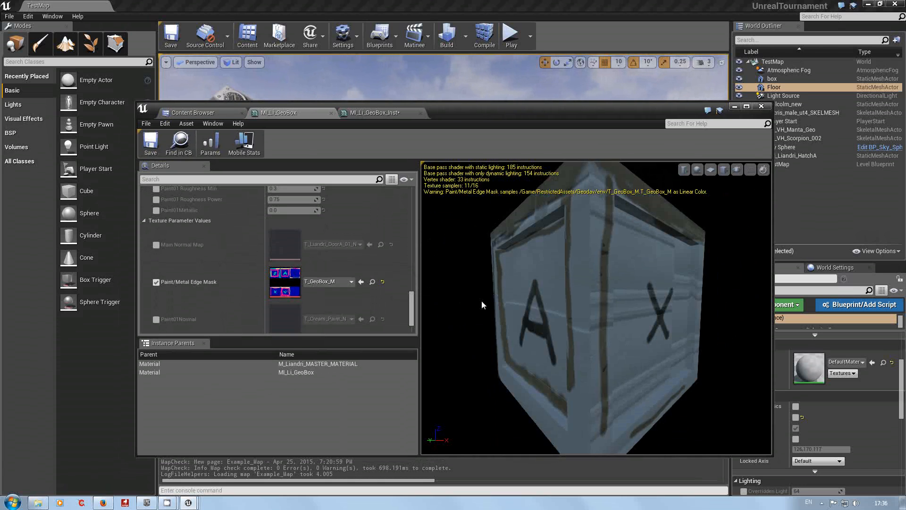
{"action": "left_click_drag", "start_coordinate": [481, 300], "coordinate": [669, 266]}
{"action": "left_click_drag", "start_coordinate": [516, 310], "coordinate": [825, 377]}
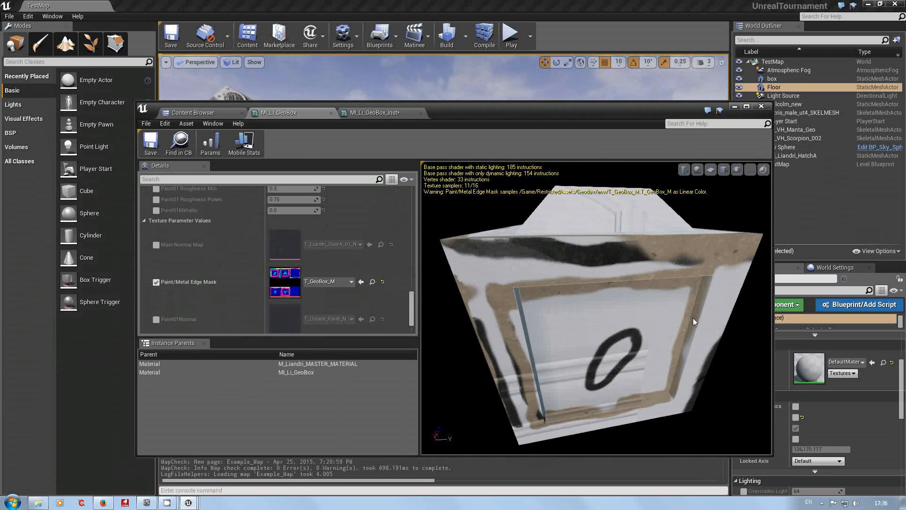
{"action": "left_click_drag", "start_coordinate": [693, 321], "coordinate": [582, 271]}
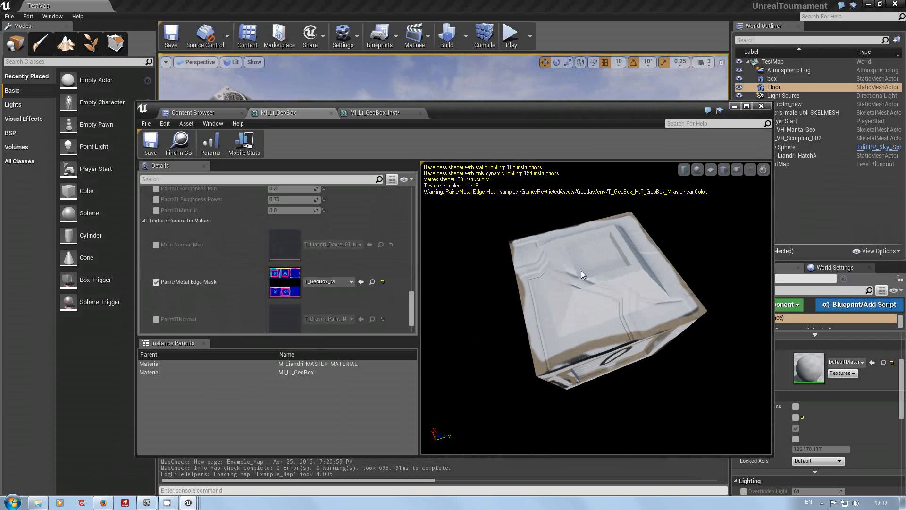
Examine the Paint/Metal Edge Mask's worn edges and letter symbols around all sides of the previewed box, alongside the Main Normal Map parameter.
{"action": "left_click_drag", "start_coordinate": [607, 307], "coordinate": [255, 309]}
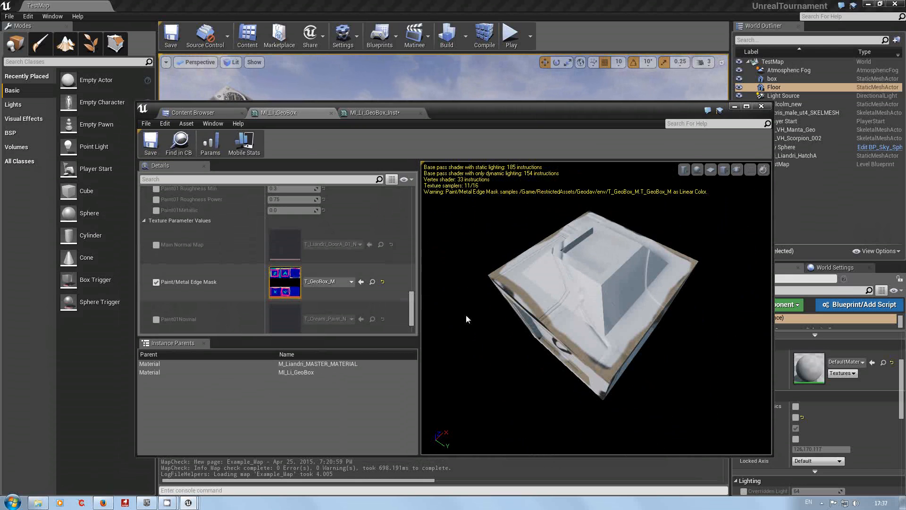
{"action": "left_click_drag", "start_coordinate": [596, 323], "coordinate": [469, 242]}
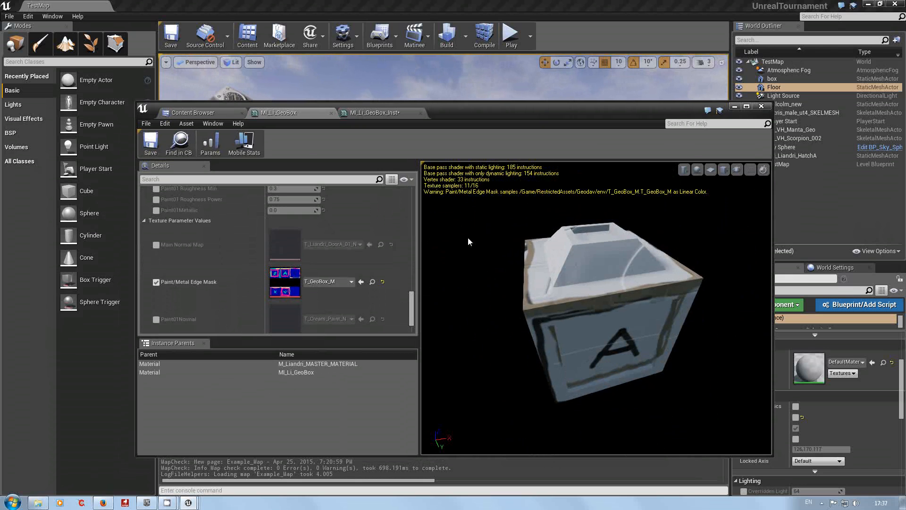
{"action": "left_click_drag", "start_coordinate": [412, 309], "coordinate": [416, 270]}
{"action": "scroll", "coordinate": [406, 300], "scroll_direction": "down", "scroll_amount": 4}
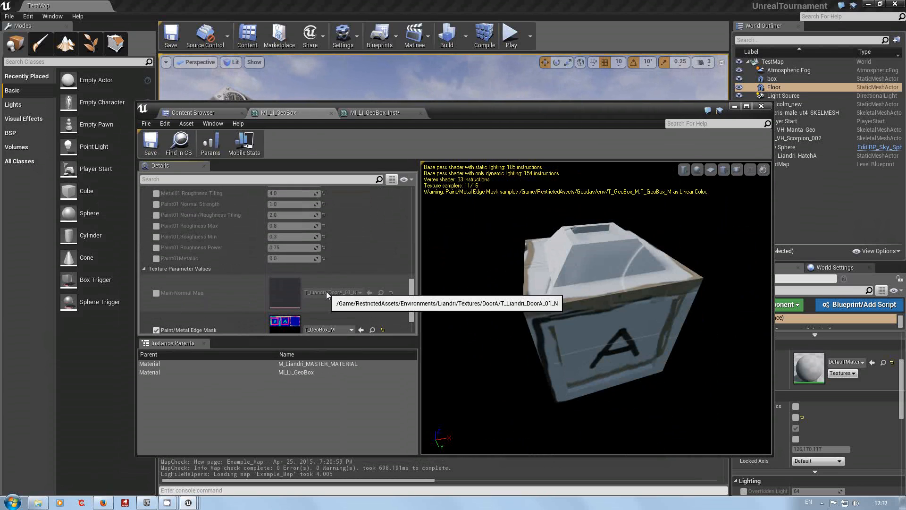
{"action": "left_click_drag", "start_coordinate": [570, 310], "coordinate": [542, 270]}
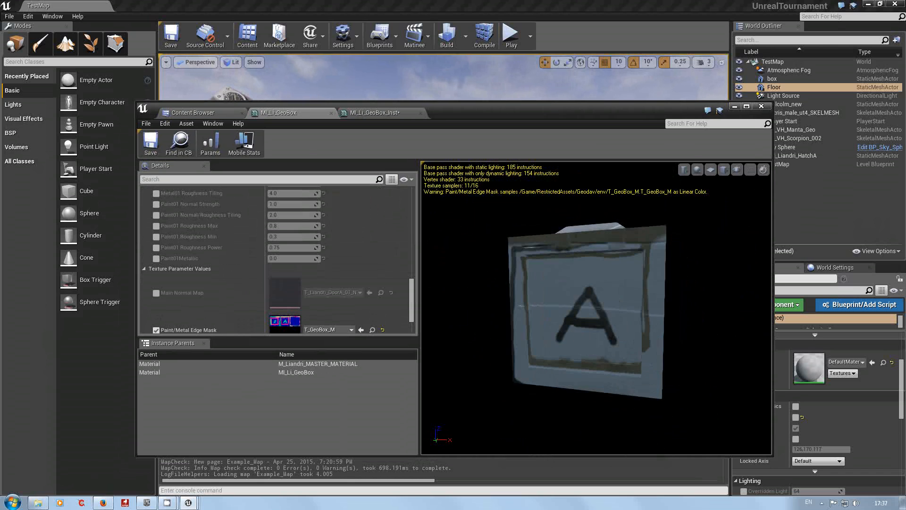
{"action": "left_click_drag", "start_coordinate": [644, 312], "coordinate": [472, 344]}
{"action": "left_click_drag", "start_coordinate": [557, 323], "coordinate": [458, 330]}
{"action": "left_click_drag", "start_coordinate": [559, 283], "coordinate": [453, 316]}
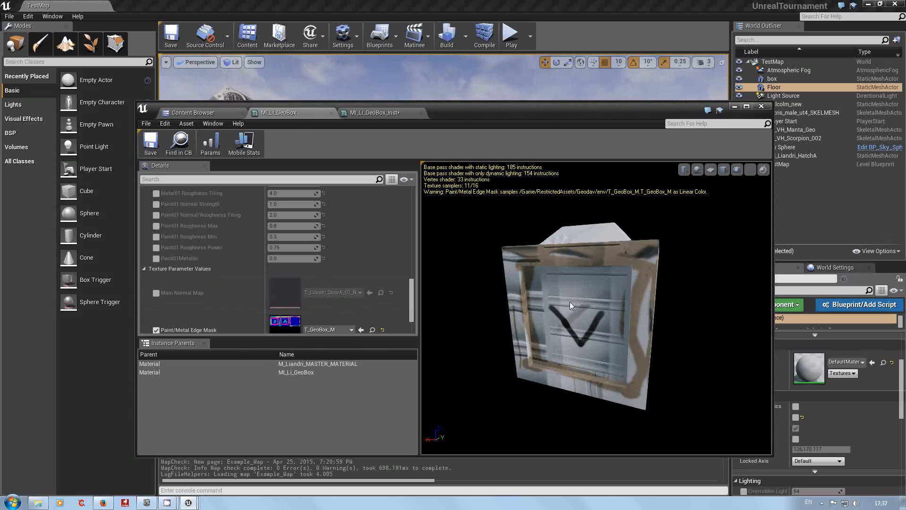
{"action": "left_click_drag", "start_coordinate": [570, 302], "coordinate": [607, 346]}
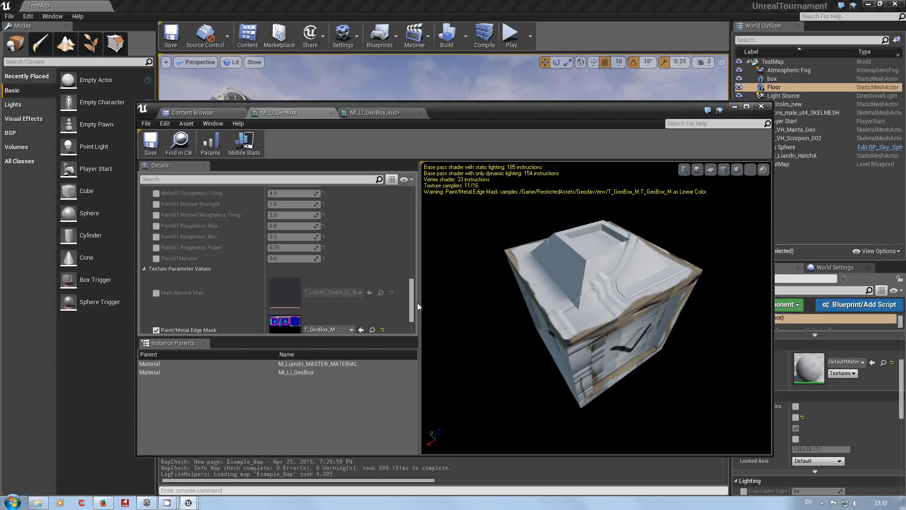
Inspect the box surface close up alongside the Metal01 and Paint01 parameters, and return to the assets in the env folder.
{"action": "mouse_move", "coordinate": [413, 305]}
{"action": "left_mouse_down"}
{"action": "mouse_move", "coordinate": [412, 327]}
{"action": "mouse_move", "coordinate": [414, 283]}
{"action": "left_mouse_up"}
{"action": "left_click_drag", "start_coordinate": [559, 283], "coordinate": [641, 240]}
{"action": "mouse_move", "coordinate": [655, 265]}
{"action": "right_mouse_down"}
{"action": "mouse_move", "coordinate": [656, 226]}
{"action": "mouse_move", "coordinate": [653, 257]}
{"action": "right_mouse_up"}
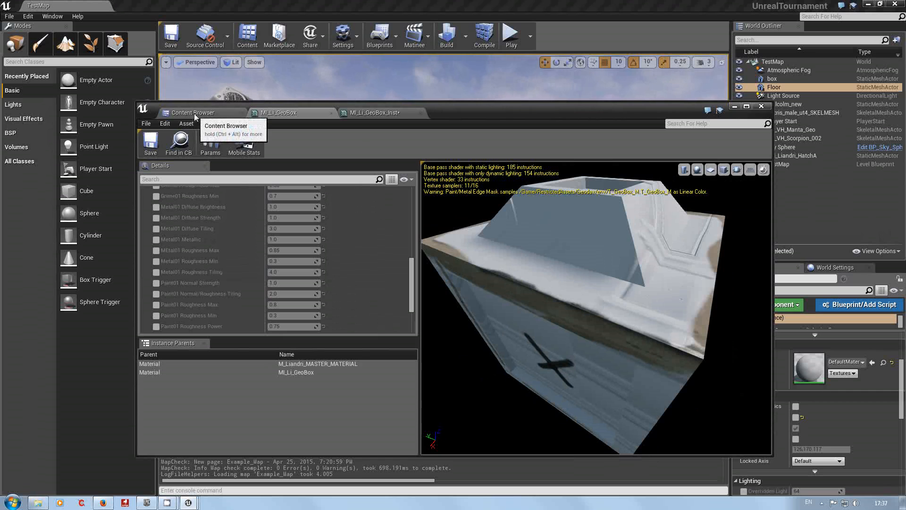
{"action": "left_click_drag", "start_coordinate": [629, 277], "coordinate": [516, 255]}
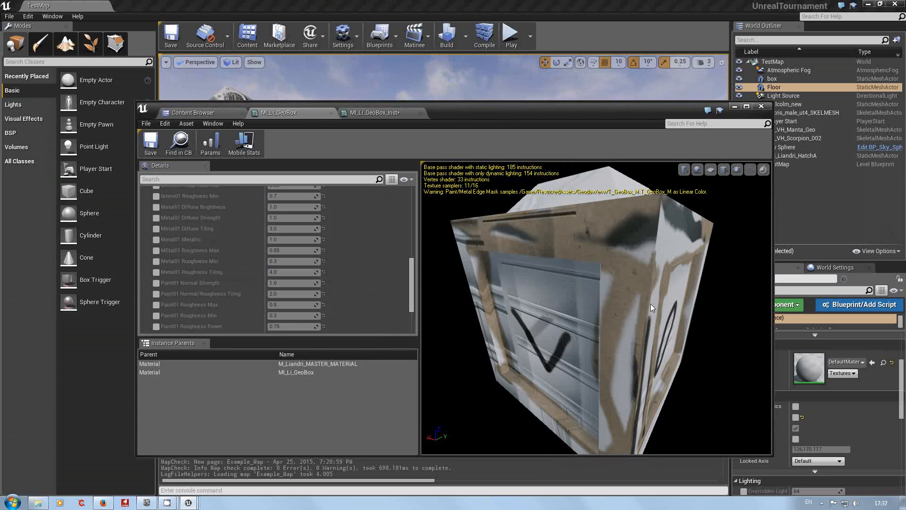
{"action": "scroll", "coordinate": [650, 304], "scroll_direction": "down", "scroll_amount": 4}
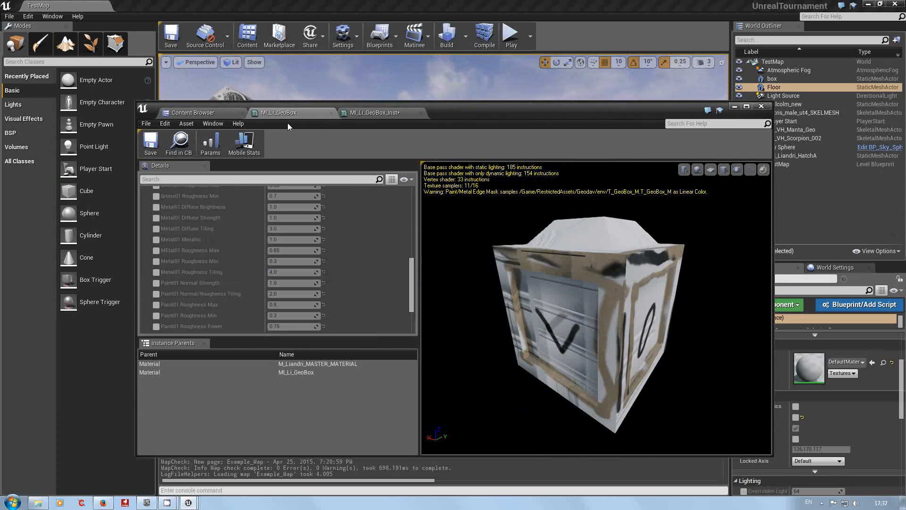
{"action": "left_click", "coordinate": [200, 112]}
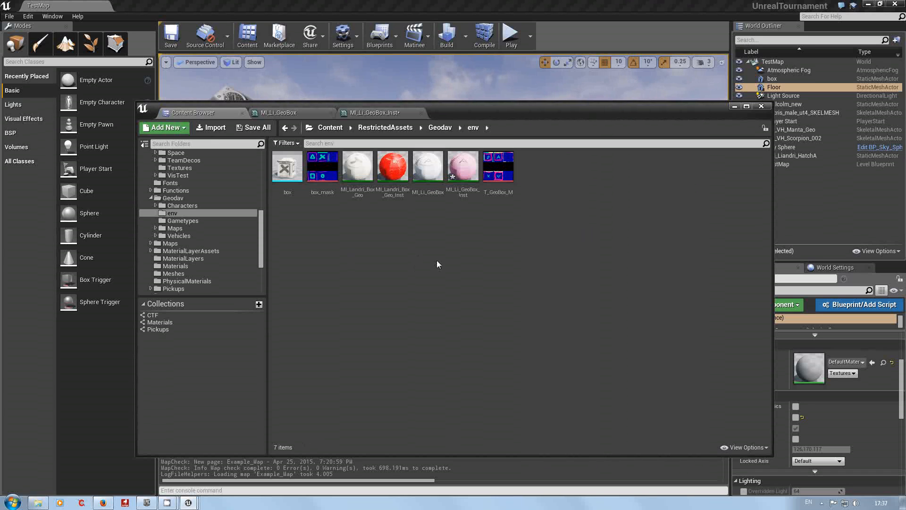
{"action": "left_click_drag", "start_coordinate": [546, 117], "coordinate": [505, 109]}
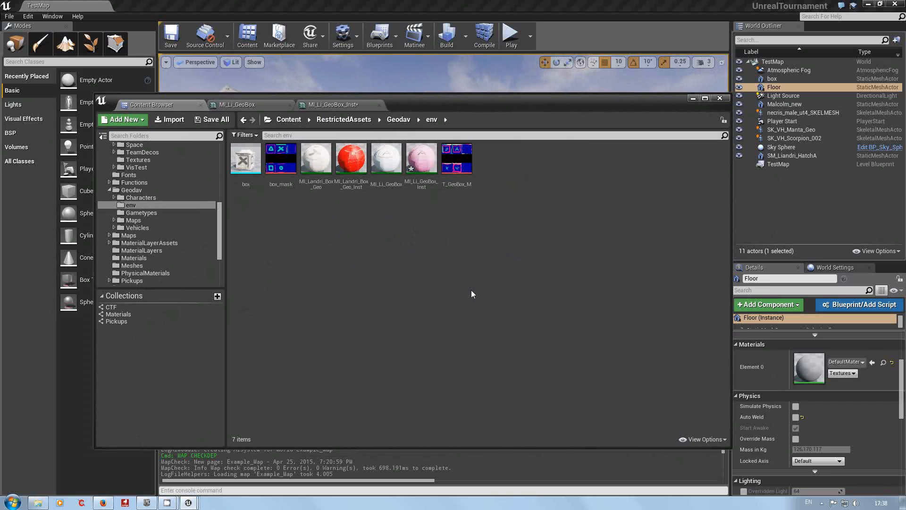
Switch to Firefox and open the Unreal Tournament forums from the Unreal Engine Forums page.
{"action": "left_click", "coordinate": [103, 502]}
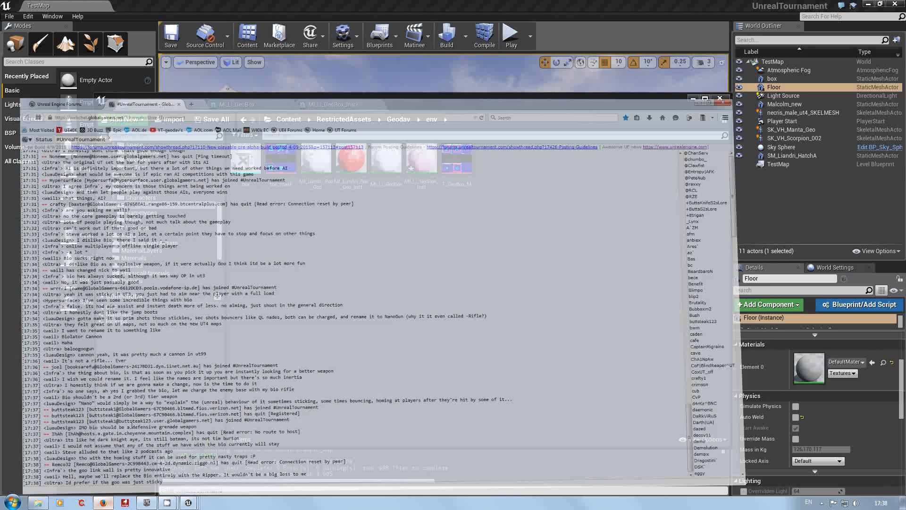
{"action": "left_click", "coordinate": [81, 6]}
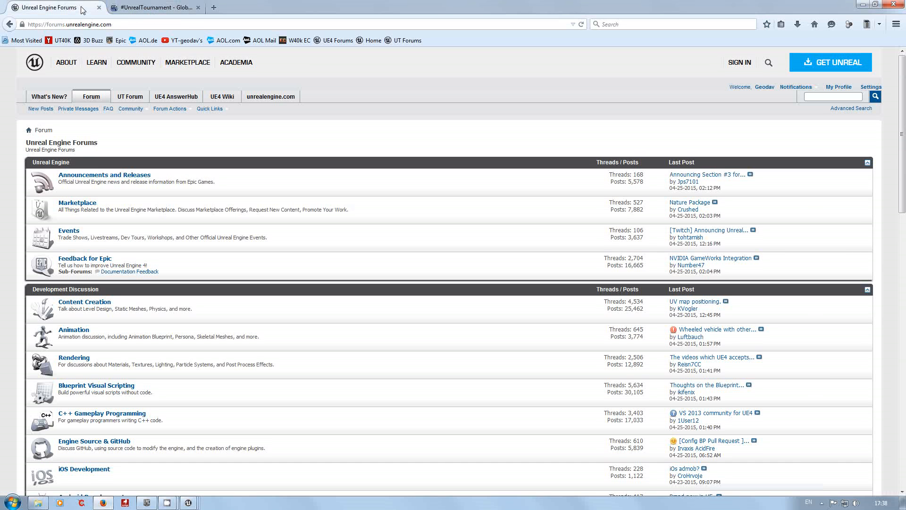
{"action": "left_click", "coordinate": [134, 7]}
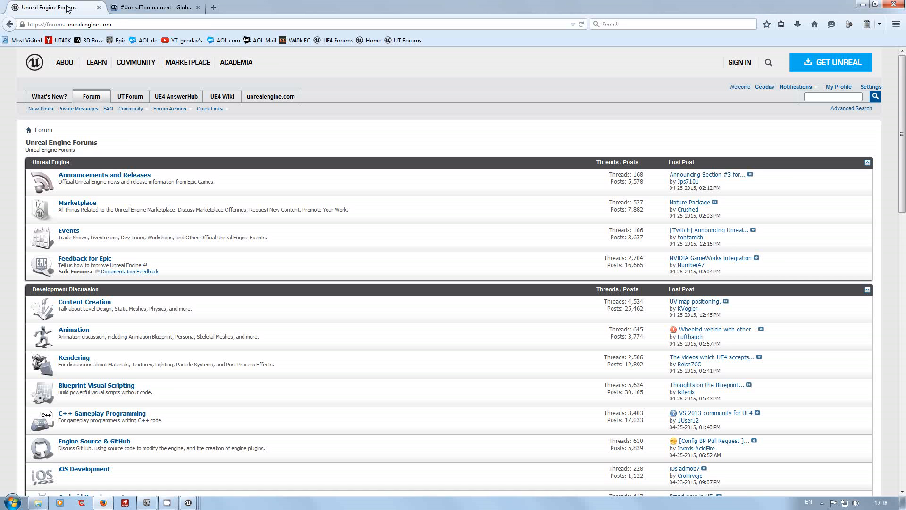
{"action": "left_click", "coordinate": [57, 7]}
{"action": "left_click", "coordinate": [134, 101]}
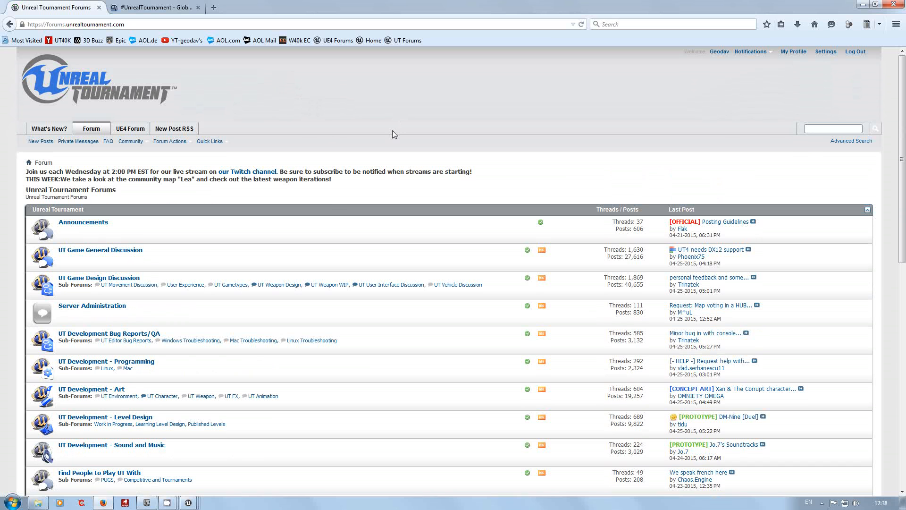
{"action": "mouse_move", "coordinate": [169, 503]}
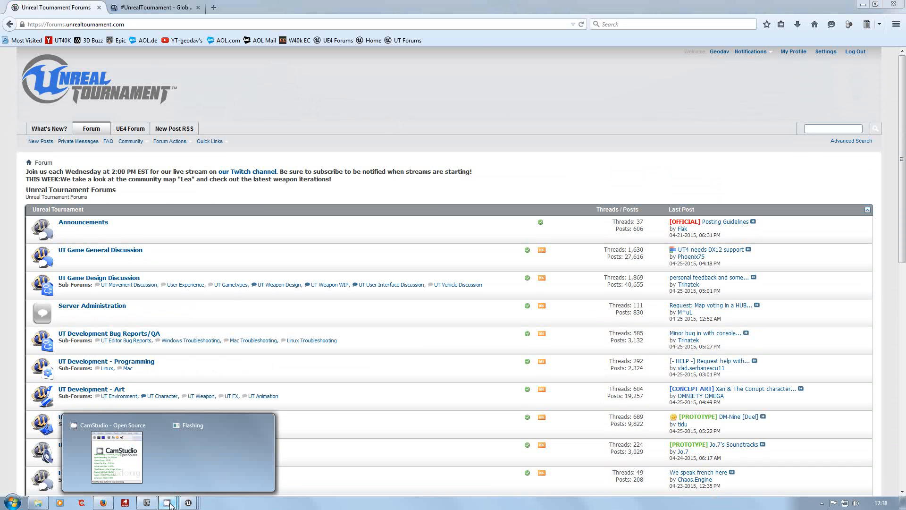
{"action": "mouse_move", "coordinate": [125, 427]}
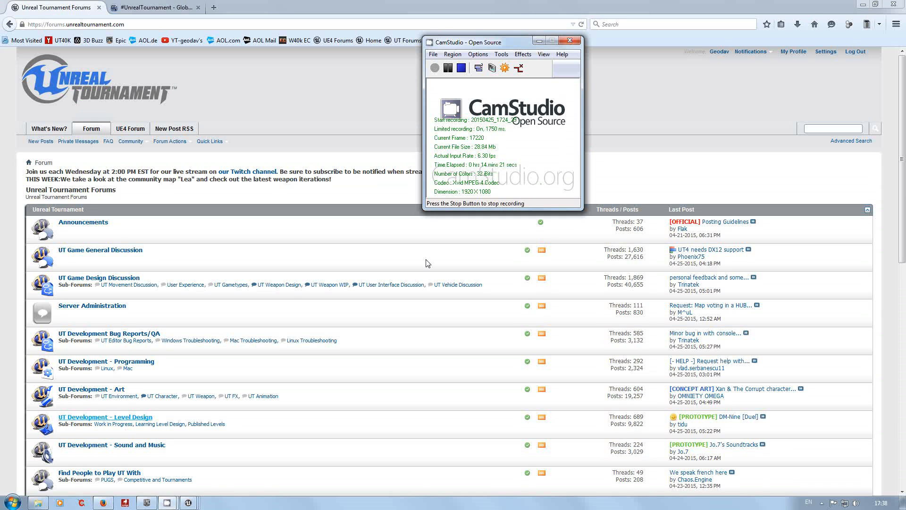